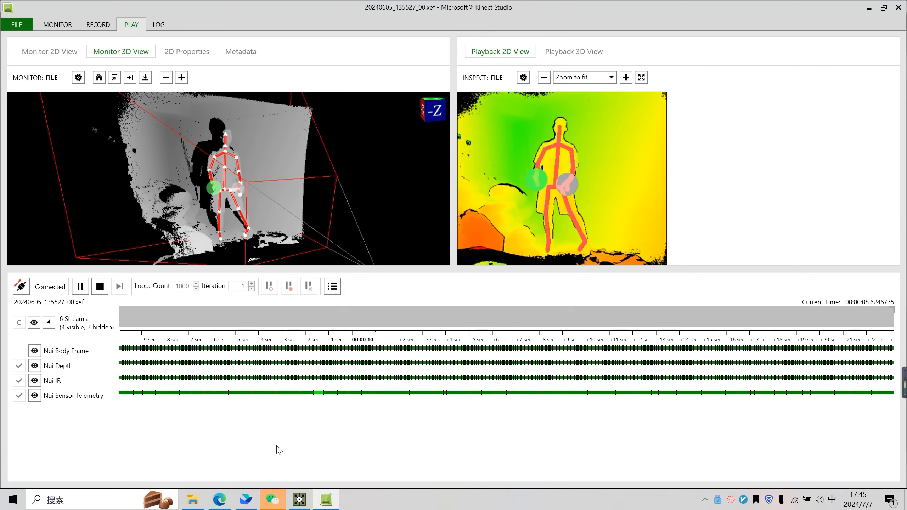
# Switch to TouchDesigner and add a Select CHOP fed from the kinect1 CHOP's output
pyautogui.click(299, 499)
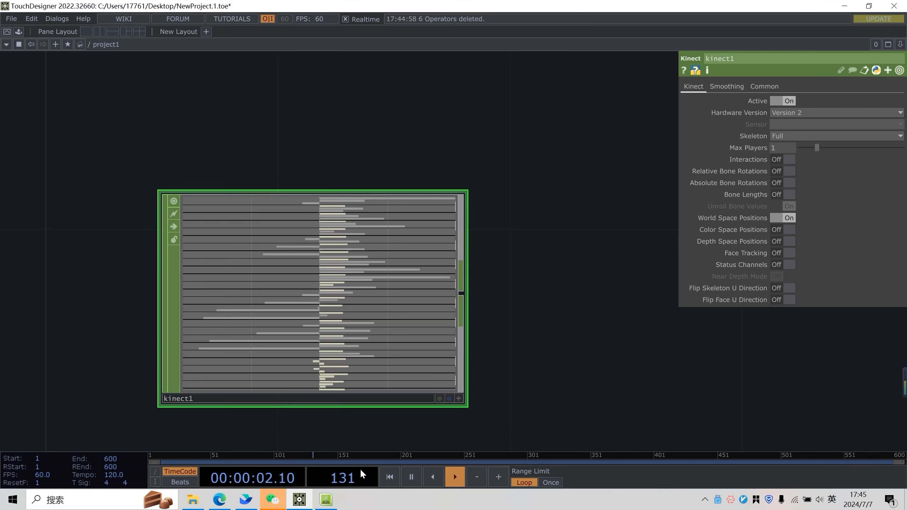
pyautogui.moveTo(470, 264); pyautogui.dragTo(436, 225)
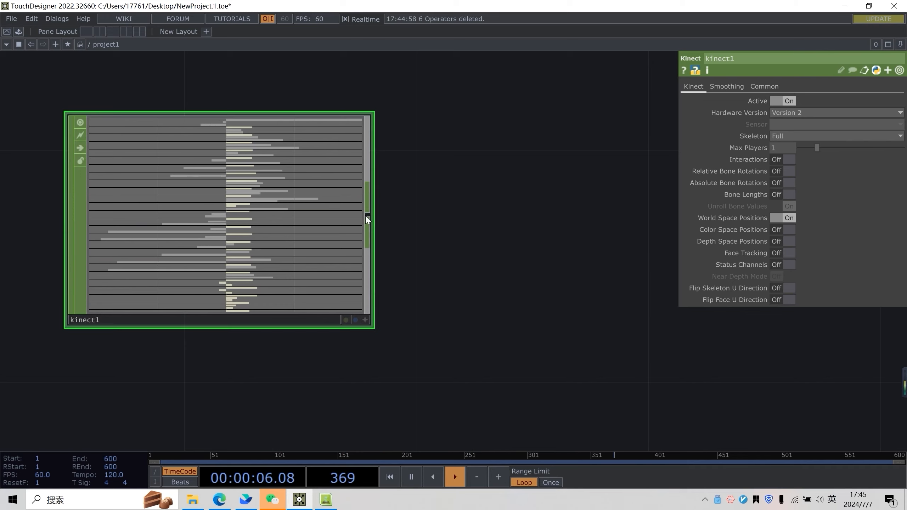
pyautogui.scroll(-5, 443, 207)
pyautogui.moveTo(449, 207); pyautogui.dragTo(271, 264)
pyautogui.scroll(-1, 272, 264)
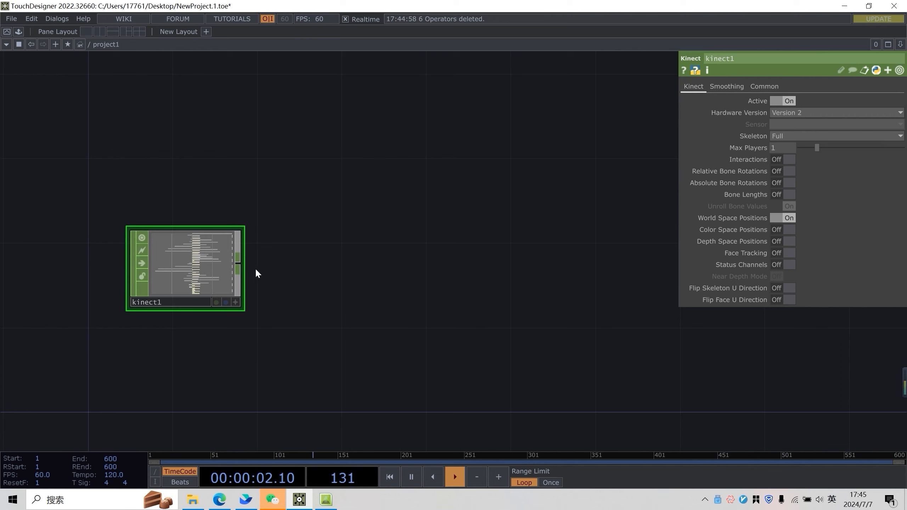
pyautogui.rightClick(242, 261)
pyautogui.click(380, 305)
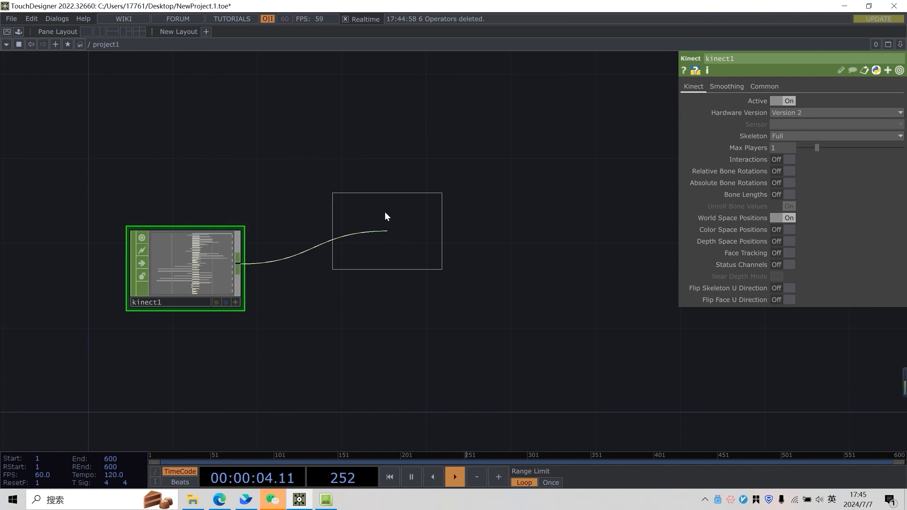
pyautogui.click(386, 213)
pyautogui.scroll(3, 446, 202)
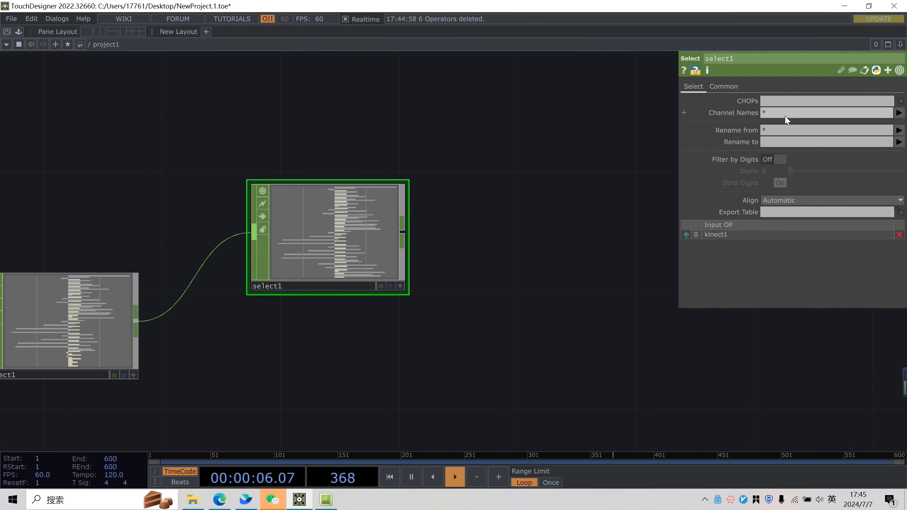
# Set select1's Channel Names to *tx
pyautogui.click(769, 113)
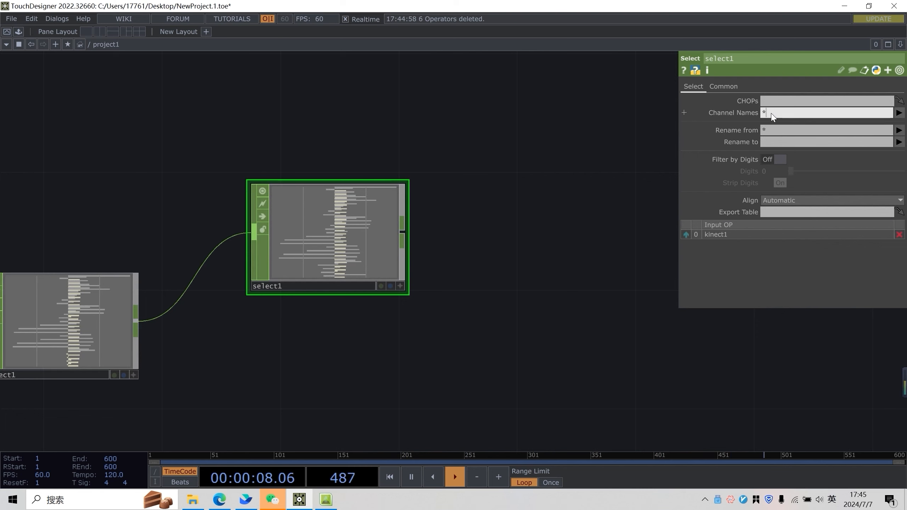
pyautogui.write('*tx')
pyautogui.press('Return')
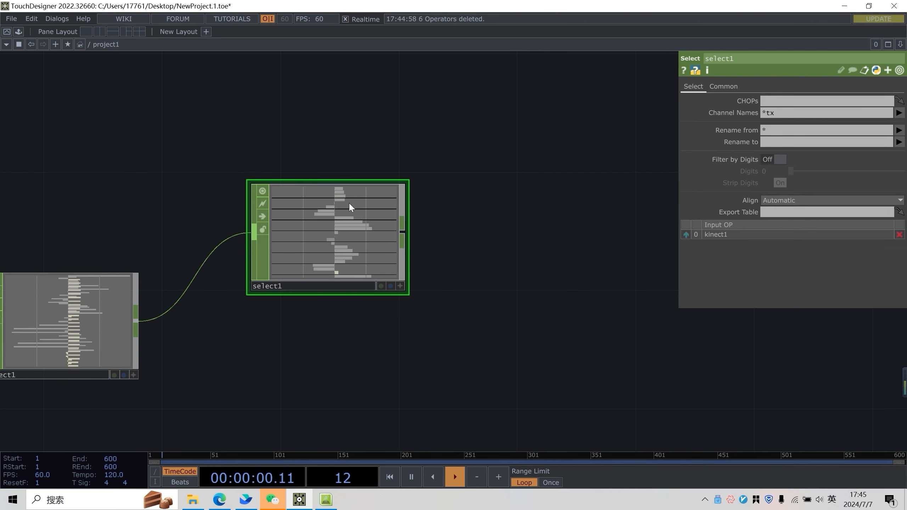
# Duplicate select1 twice and arrange the two copies below it, each fed from kinect1
pyautogui.scroll(4, 308, 202)
pyautogui.moveTo(641, 356); pyautogui.dragTo(604, 317)
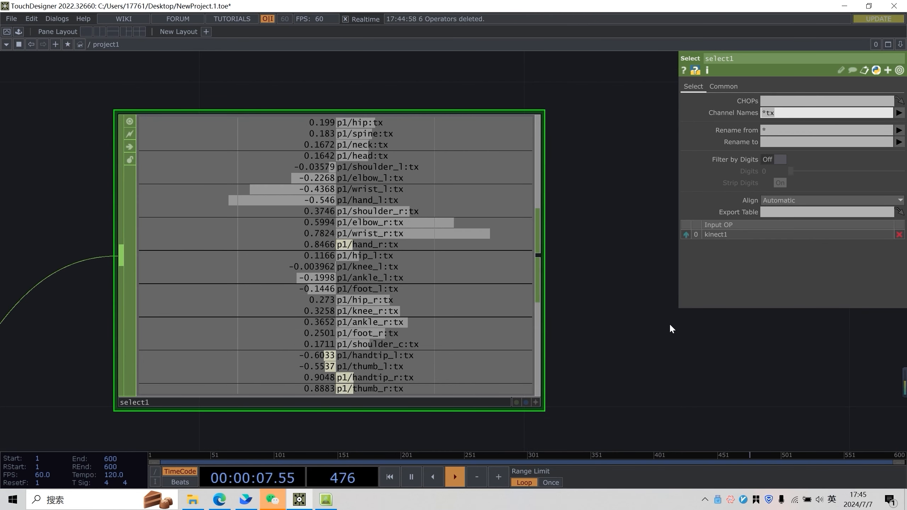
pyautogui.moveTo(487, 243); pyautogui.dragTo(373, 113)
pyautogui.scroll(-2, 373, 113)
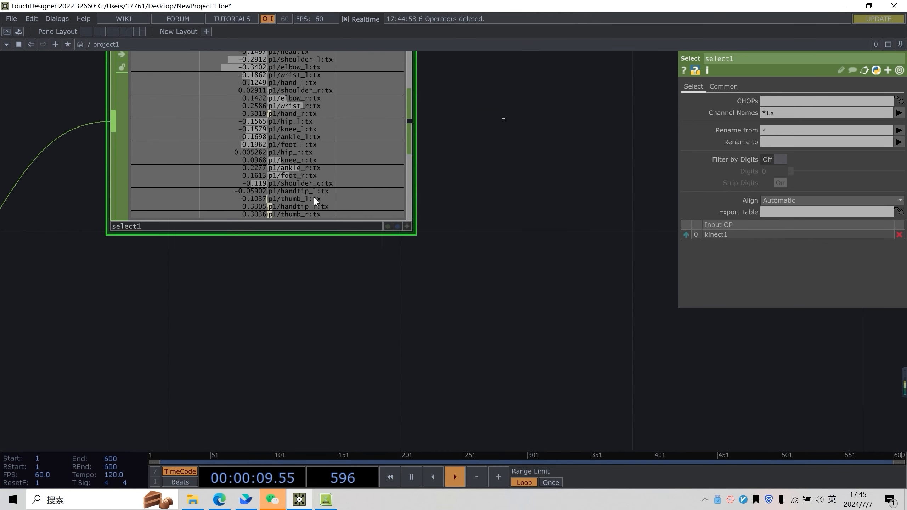
pyautogui.scroll(-2, 393, 223)
pyautogui.hotkey('ctrl', 'c')
pyautogui.hotkey('ctrl', 'v')
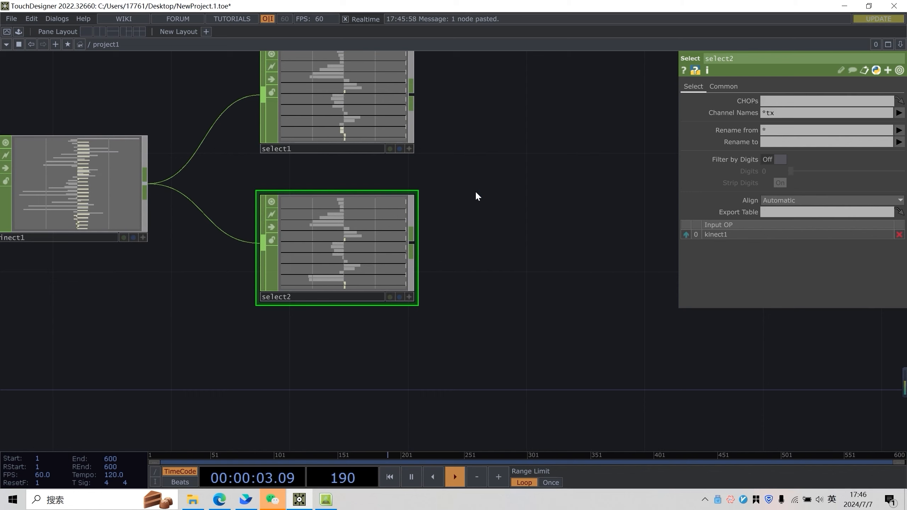
pyautogui.hotkey('ctrl', 'v')
pyautogui.moveTo(565, 208); pyautogui.dragTo(330, 386)
# Set select2's Channel Names to *ty
pyautogui.moveTo(484, 207); pyautogui.dragTo(436, 172)
pyautogui.click(343, 180)
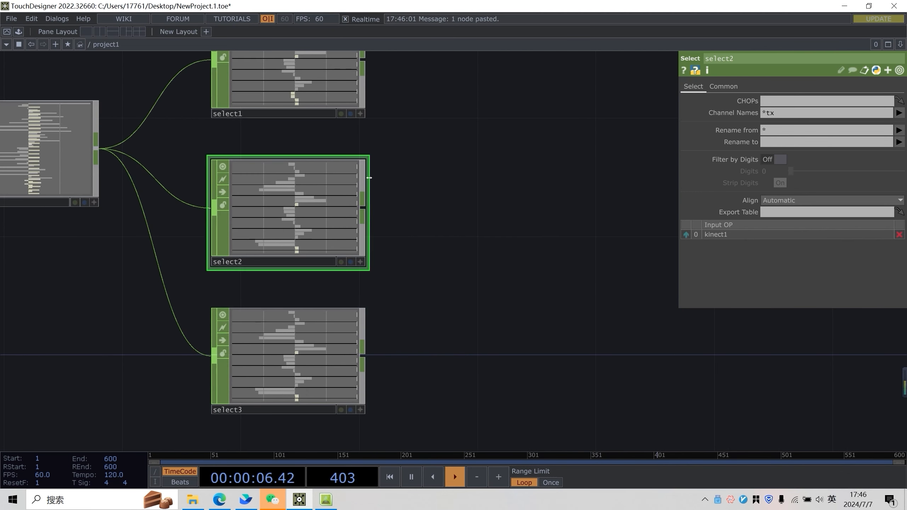
pyautogui.click(797, 112)
pyautogui.press('BackSpace')
pyautogui.write('y')
pyautogui.press('Return')
# Set select3's Channel Names to *tz
pyautogui.click(303, 345)
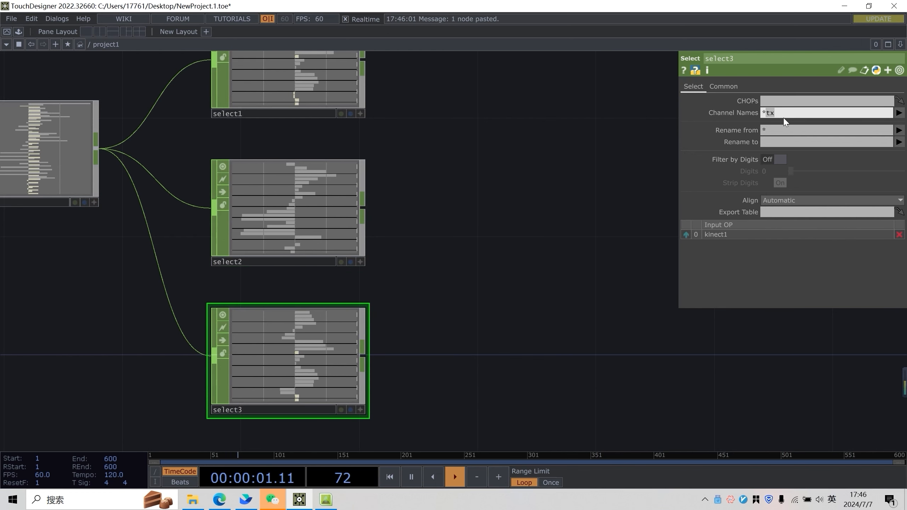
pyautogui.write('tz')
pyautogui.press('Return')
# Append a Shuffle CHOP to select1's output
pyautogui.moveTo(491, 181); pyautogui.dragTo(476, 208)
pyautogui.scroll(-3, 474, 214)
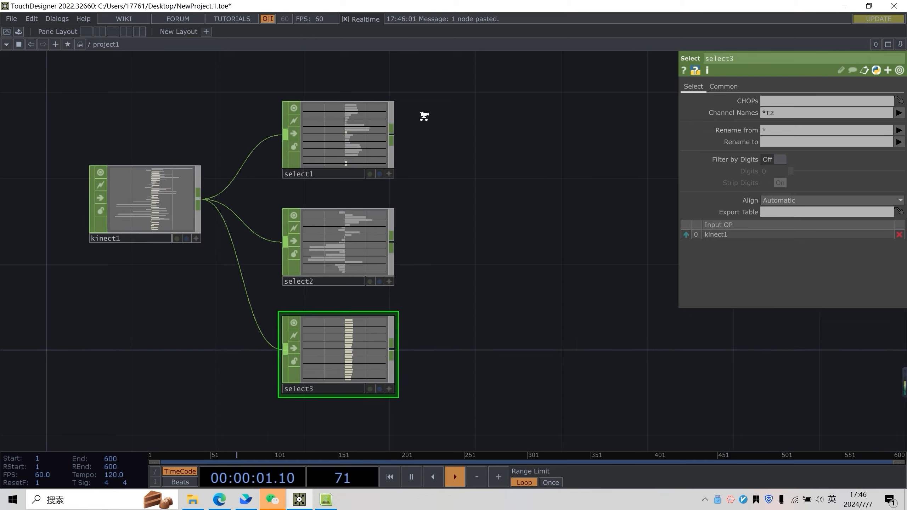
pyautogui.scroll(5, 391, 164)
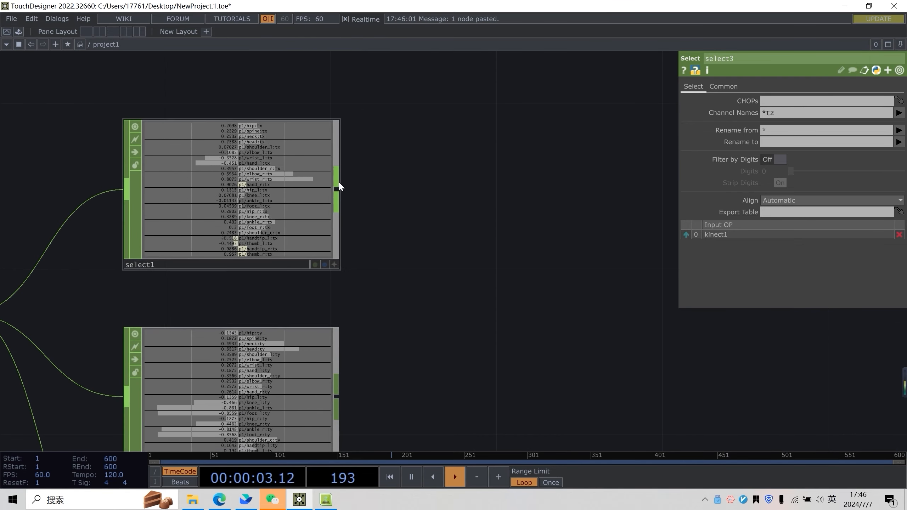
pyautogui.rightClick(338, 184)
pyautogui.write('sh')
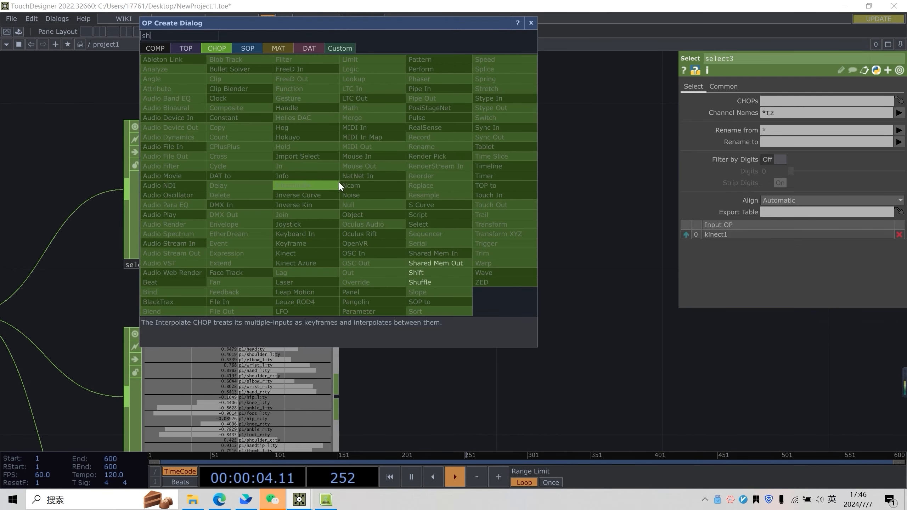
pyautogui.click(433, 279)
pyautogui.click(482, 195)
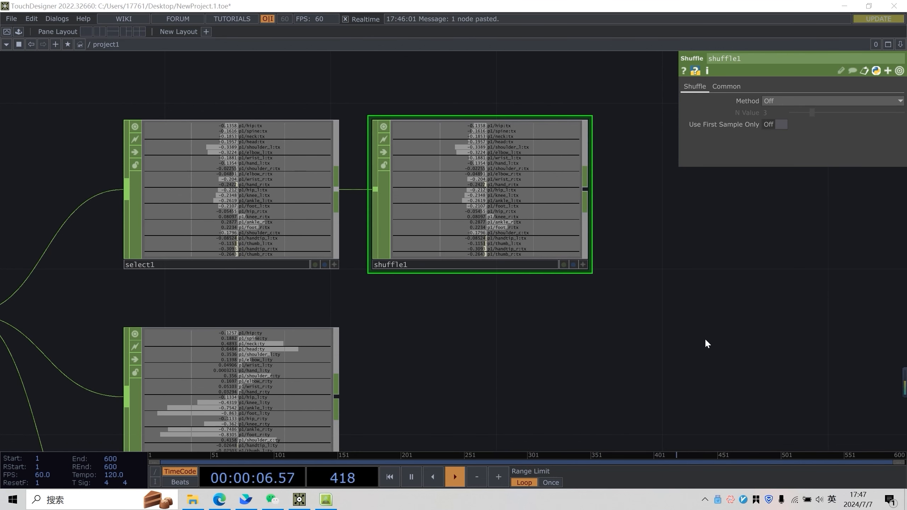
# Set the shuffle's Method to Sequence All Channels and check its info
pyautogui.click(782, 103)
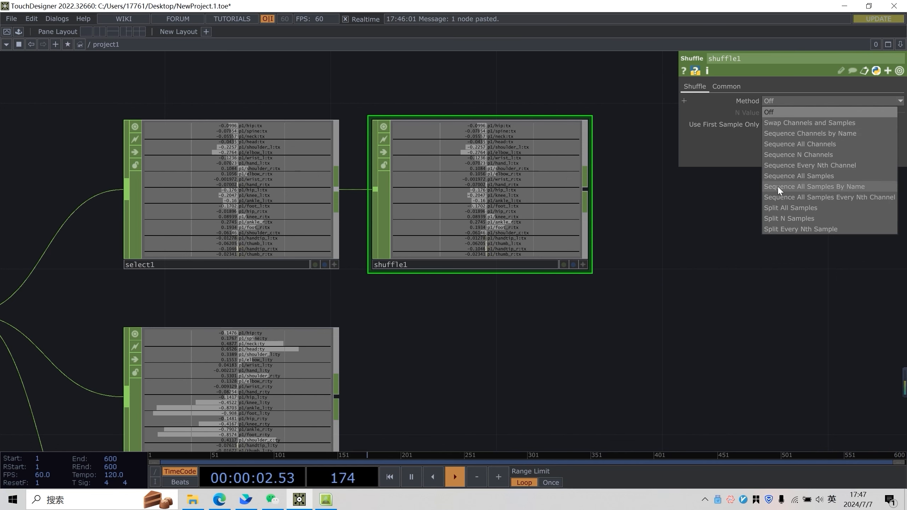
pyautogui.click(821, 143)
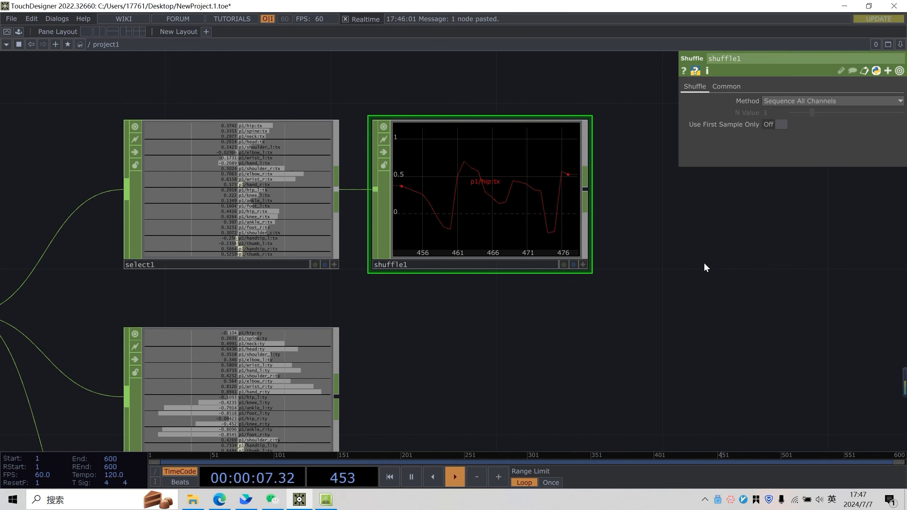
pyautogui.moveTo(668, 250); pyautogui.dragTo(655, 228)
pyautogui.scroll(-2, 656, 230)
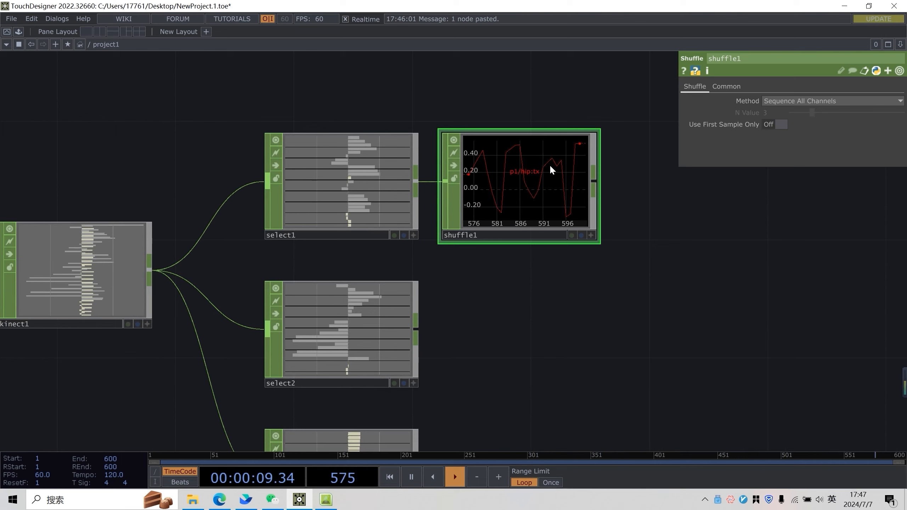
pyautogui.middleClick(575, 209)
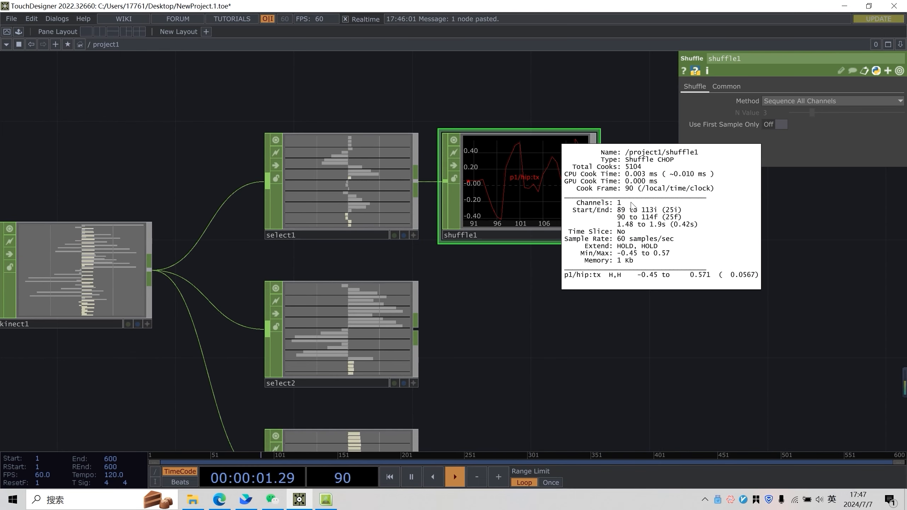
# Duplicate shuffle1 twice and wire select2 and select3 into the two new Shuffle CHOPs
pyautogui.moveTo(530, 331); pyautogui.dragTo(477, 287)
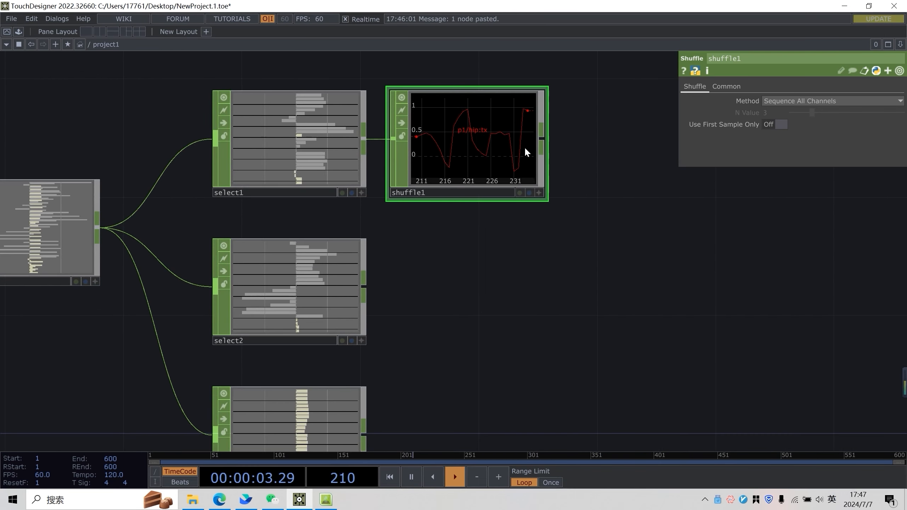
pyautogui.moveTo(590, 311); pyautogui.dragTo(514, 292)
pyautogui.hotkey('ctrl', 'c')
pyautogui.hotkey('ctrl', 'v')
pyautogui.hotkey('ctrl', 'v')
pyautogui.moveTo(591, 270); pyautogui.dragTo(631, 217)
pyautogui.moveTo(328, 211); pyautogui.dragTo(360, 213)
pyautogui.moveTo(328, 360); pyautogui.dragTo(414, 363)
# Add a Merge CHOP combining shuffle1, shuffle2 and shuffle3
pyautogui.scroll(-2, 591, 280)
pyautogui.scroll(-3, 591, 280)
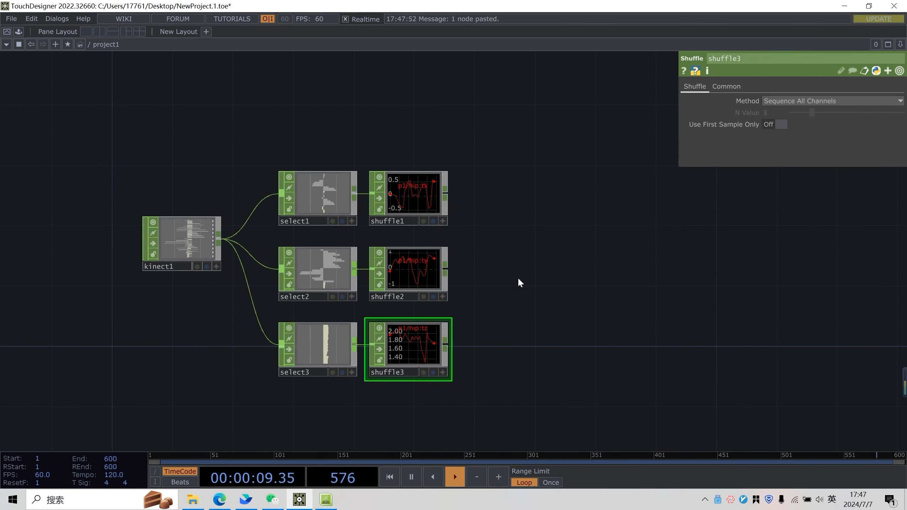
pyautogui.rightClick(444, 198)
pyautogui.write('mer')
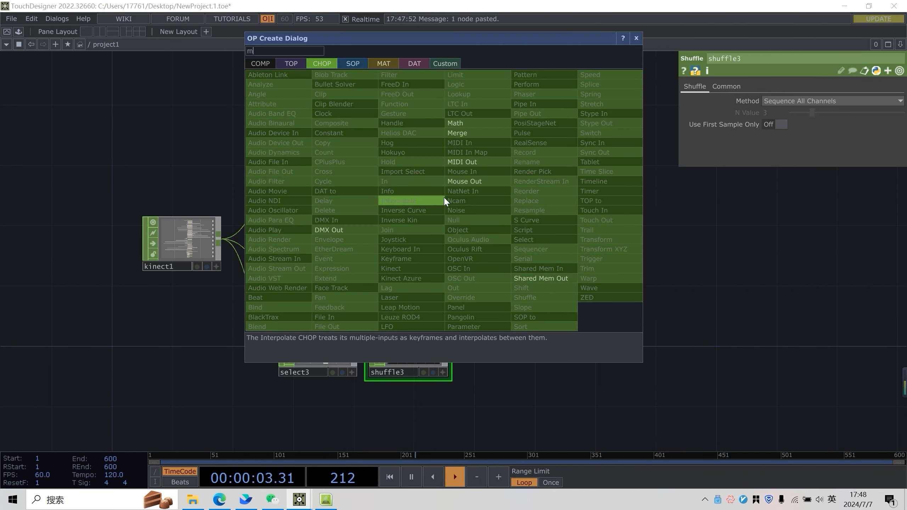
pyautogui.click(485, 134)
pyautogui.click(554, 269)
pyautogui.click(445, 269)
pyautogui.click(518, 275)
pyautogui.click(446, 345)
pyautogui.click(514, 286)
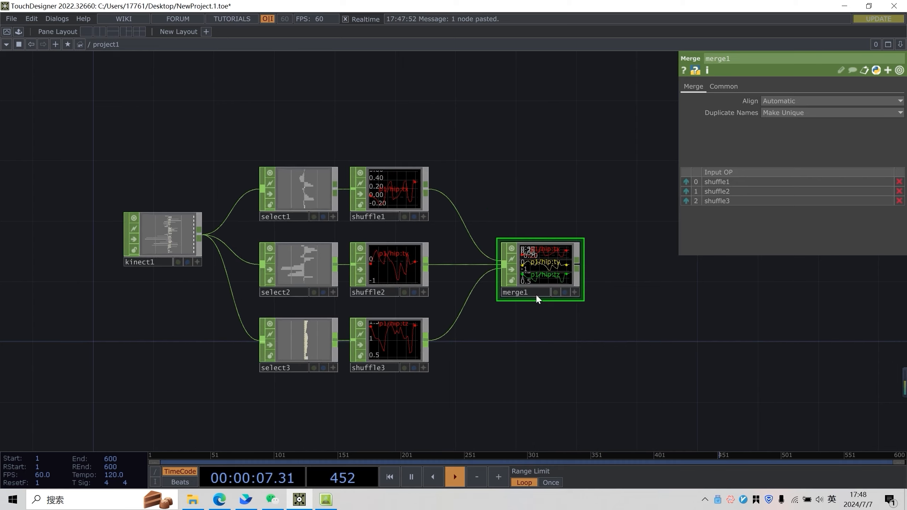
# Append a Null CHOP to merge1's output
pyautogui.rightClick(566, 256)
pyautogui.click(578, 262)
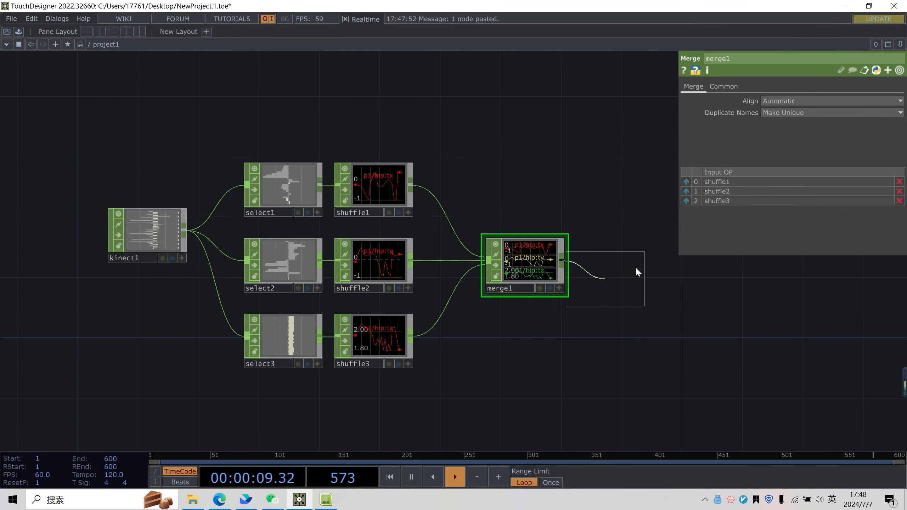
pyautogui.click(643, 270)
pyautogui.moveTo(673, 310); pyautogui.dragTo(480, 301)
# Create a CHOP to TOP below null1 that references null1
pyautogui.scroll(3, 415, 231)
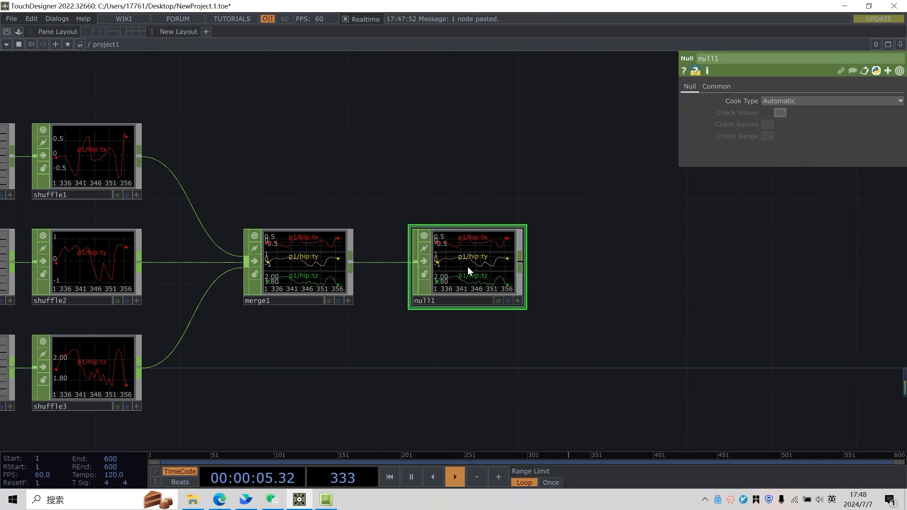
pyautogui.scroll(5, 468, 265)
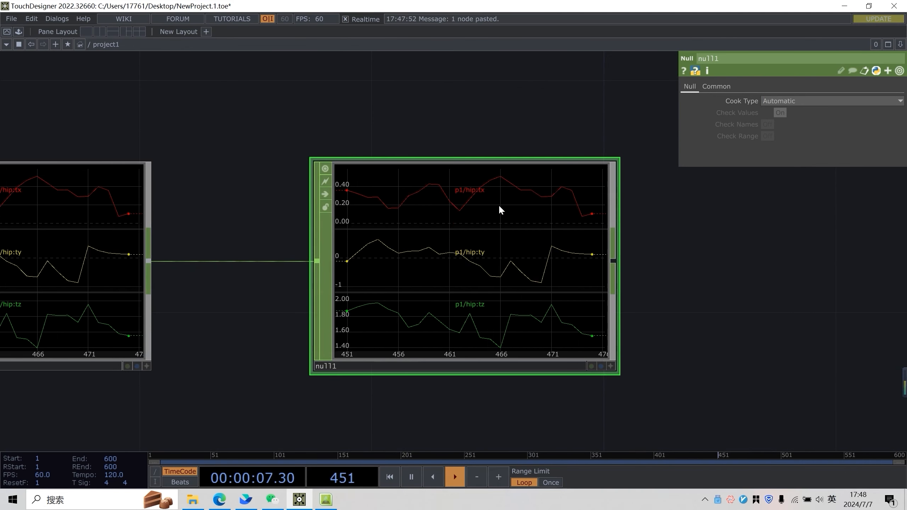
pyautogui.scroll(-2, 498, 204)
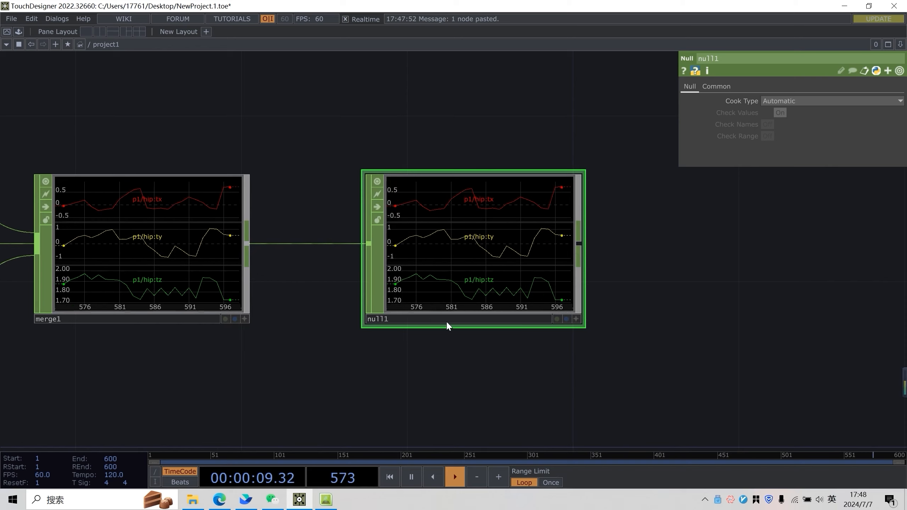
pyautogui.scroll(-6, 455, 309)
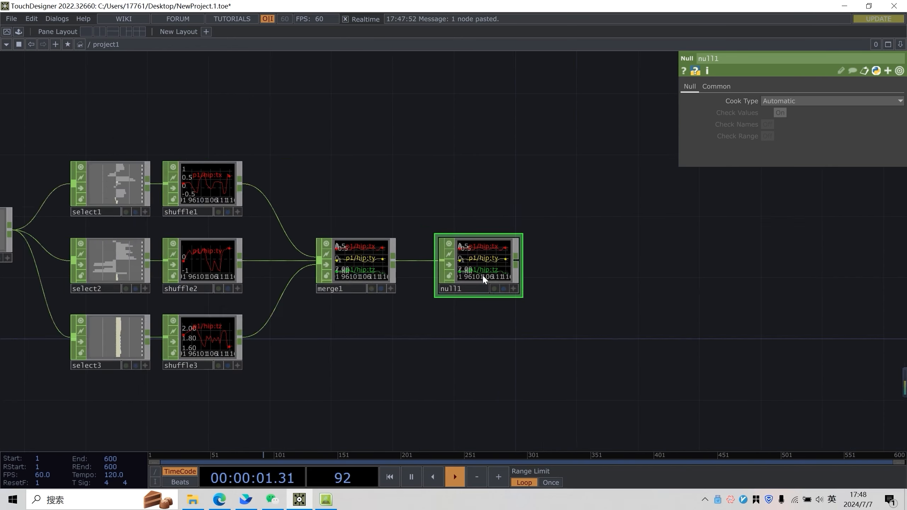
pyautogui.scroll(3, 428, 275)
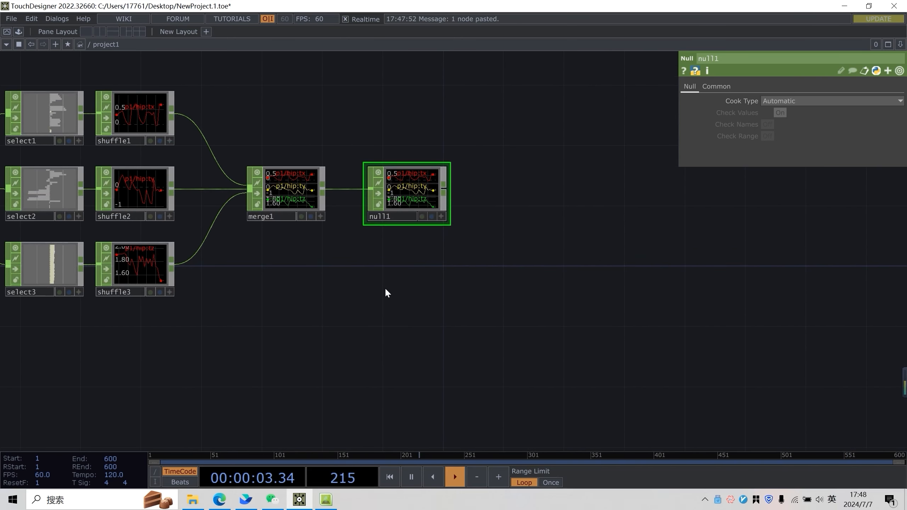
pyautogui.press('Tab')
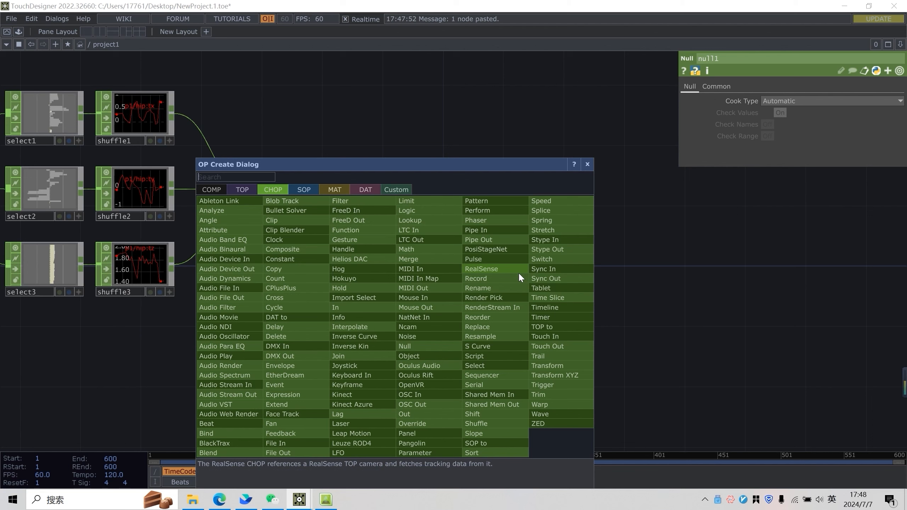
pyautogui.click(235, 189)
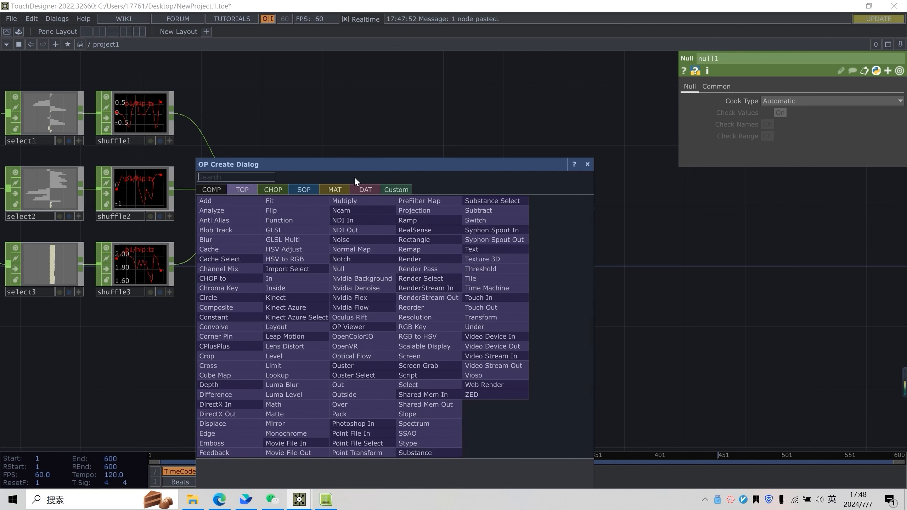
pyautogui.click(588, 164)
pyautogui.click(446, 188)
pyautogui.click(294, 56)
pyautogui.click(273, 67)
pyautogui.click(417, 314)
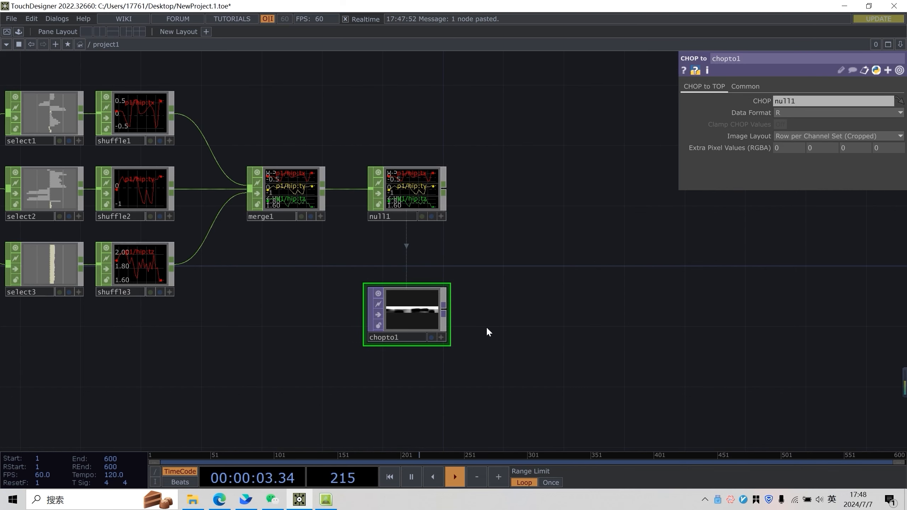
# Set chopto1's Data Format to RGB
pyautogui.scroll(3, 459, 265)
pyautogui.scroll(2, 459, 265)
pyautogui.moveTo(459, 265); pyautogui.dragTo(410, 233)
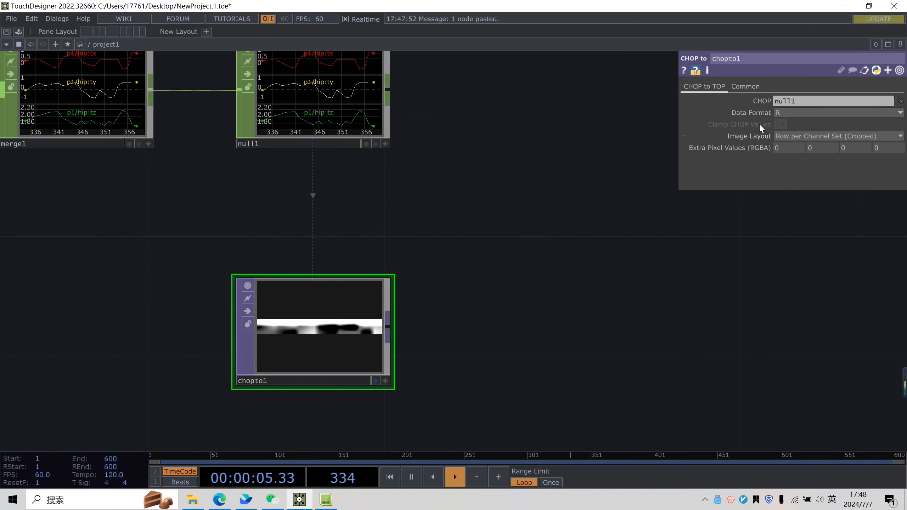
pyautogui.click(768, 113)
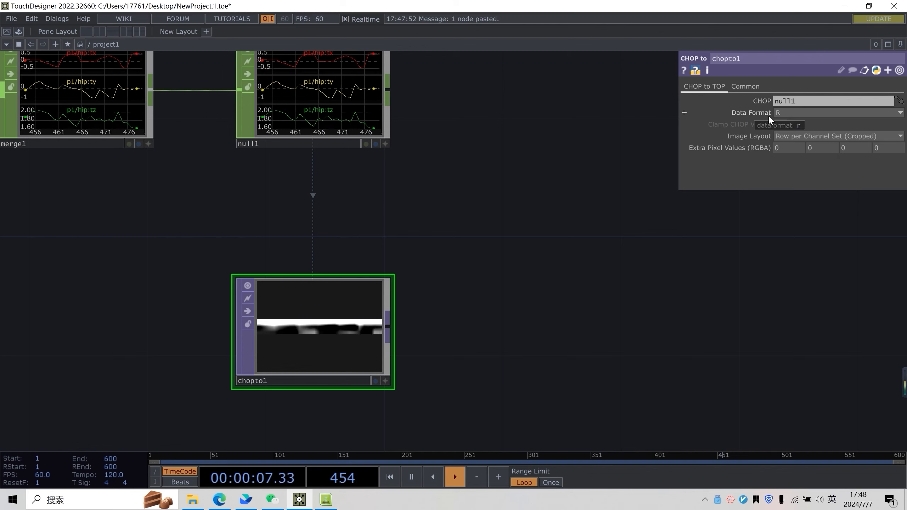
pyautogui.click(792, 146)
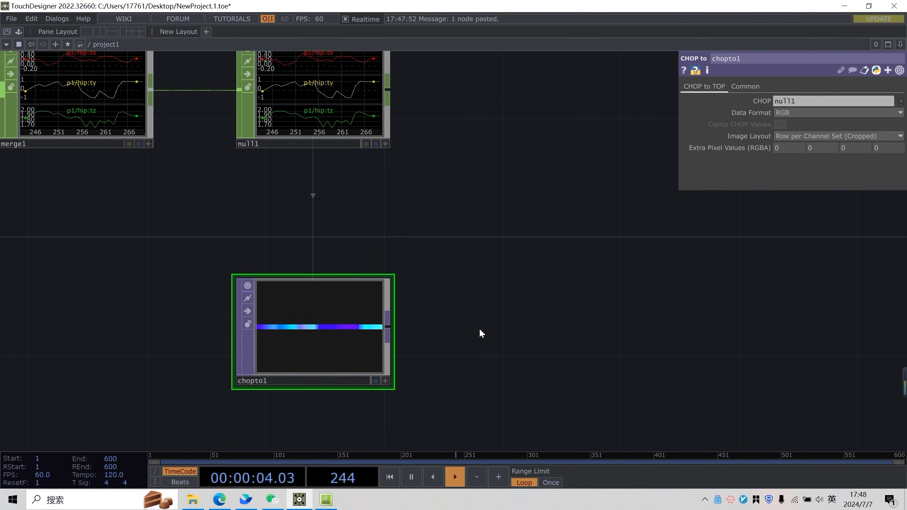
# Examine chopto1's texture enlarged in its active viewer, switching between 3D and image viewing
pyautogui.scroll(3, 461, 300)
pyautogui.middleClick(368, 286)
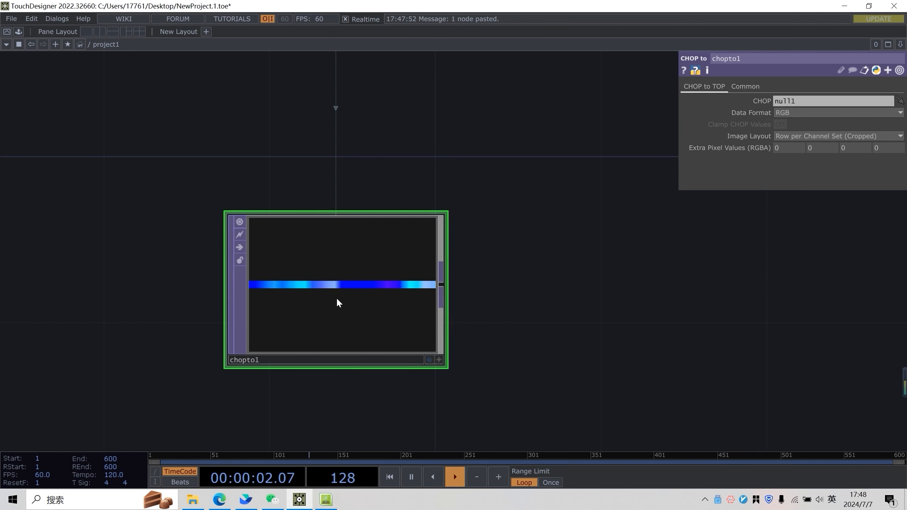
pyautogui.click(440, 360)
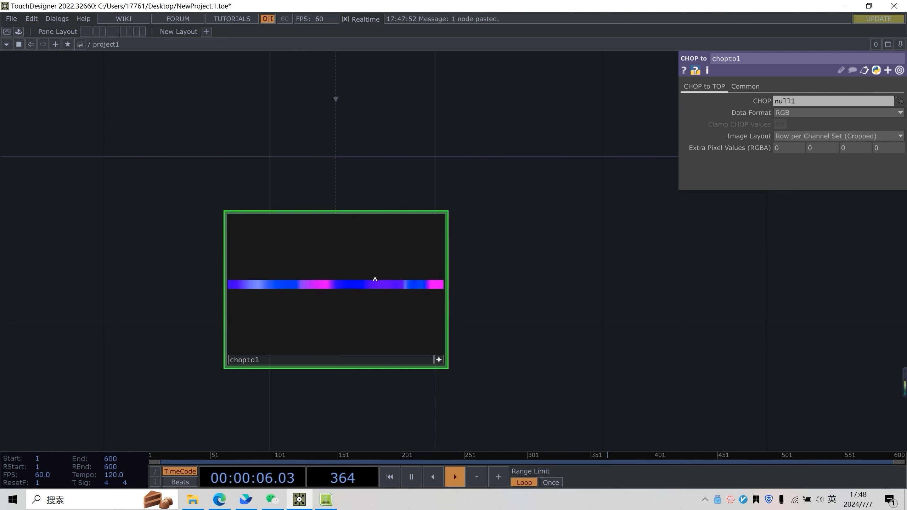
pyautogui.press('v')
pyautogui.rightClick(373, 274)
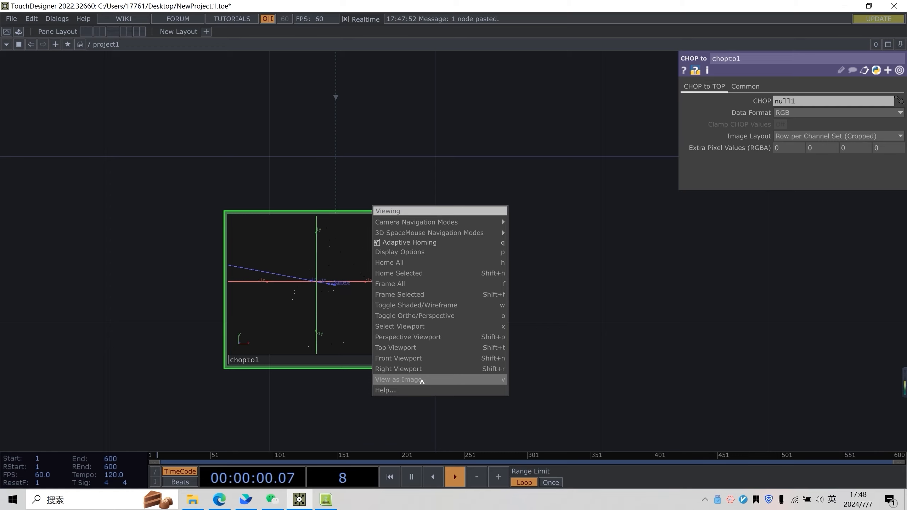
pyautogui.click(513, 315)
pyautogui.scroll(5, 464, 303)
pyautogui.moveTo(465, 304); pyautogui.dragTo(842, 310)
pyautogui.moveTo(762, 276); pyautogui.dragTo(546, 197)
pyautogui.scroll(-3, 545, 197)
pyautogui.moveTo(545, 197); pyautogui.dragTo(478, 243)
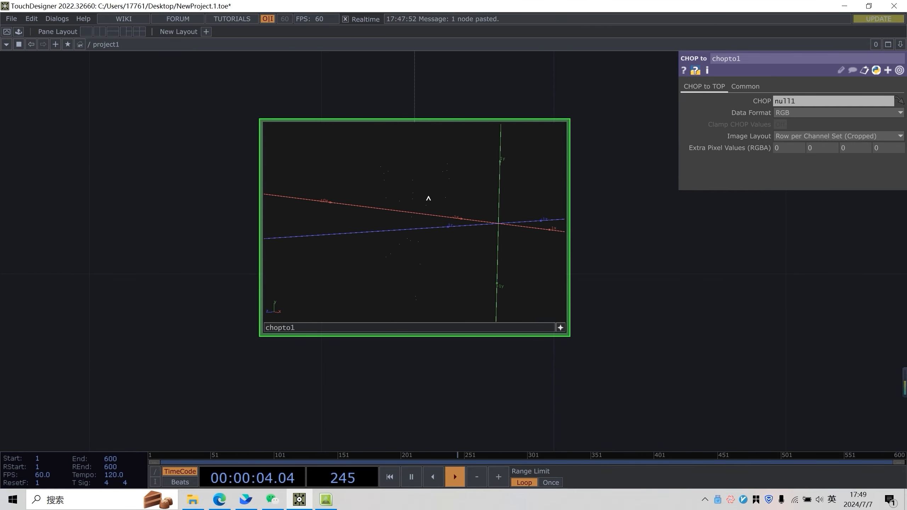
pyautogui.moveTo(393, 175); pyautogui.dragTo(419, 174)
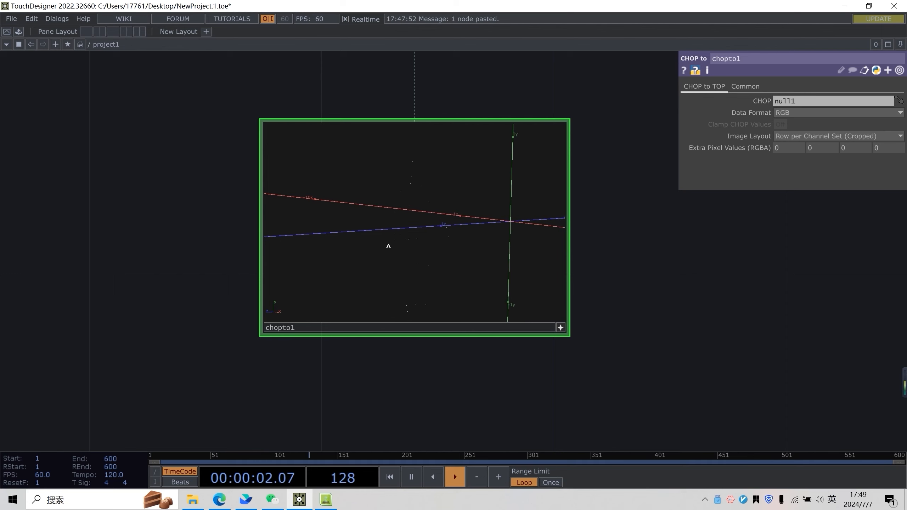
pyautogui.moveTo(409, 193); pyautogui.dragTo(393, 160, button='middle')
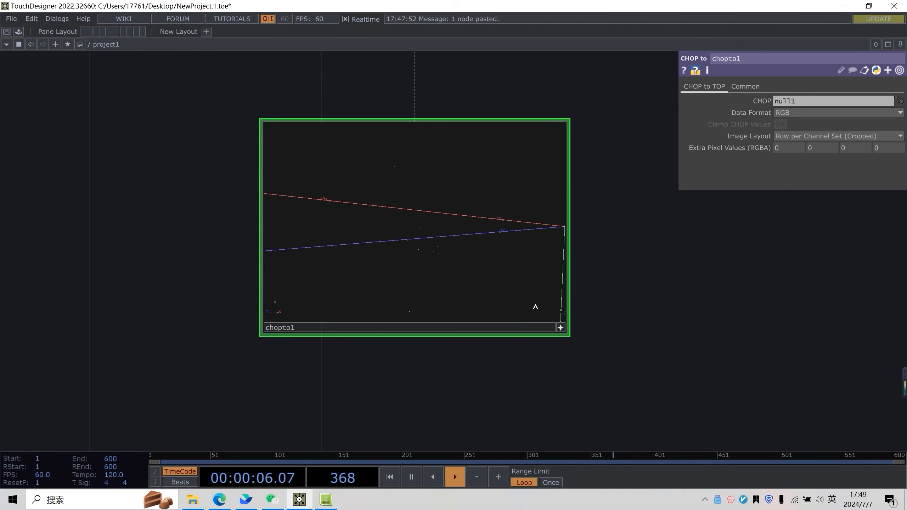
pyautogui.rightClick(493, 233)
pyautogui.click(529, 328)
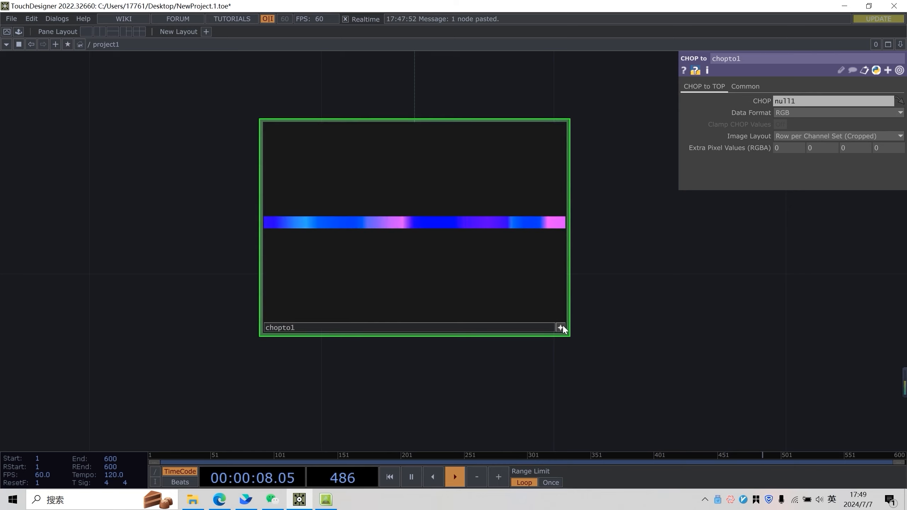
# Append a Fit TOP to chopto1's output
pyautogui.scroll(-5, 465, 310)
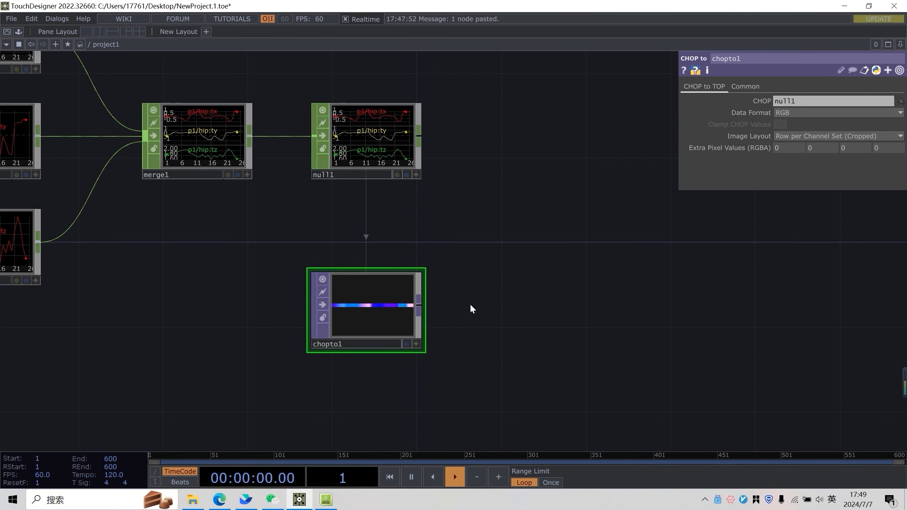
pyautogui.rightClick(420, 303)
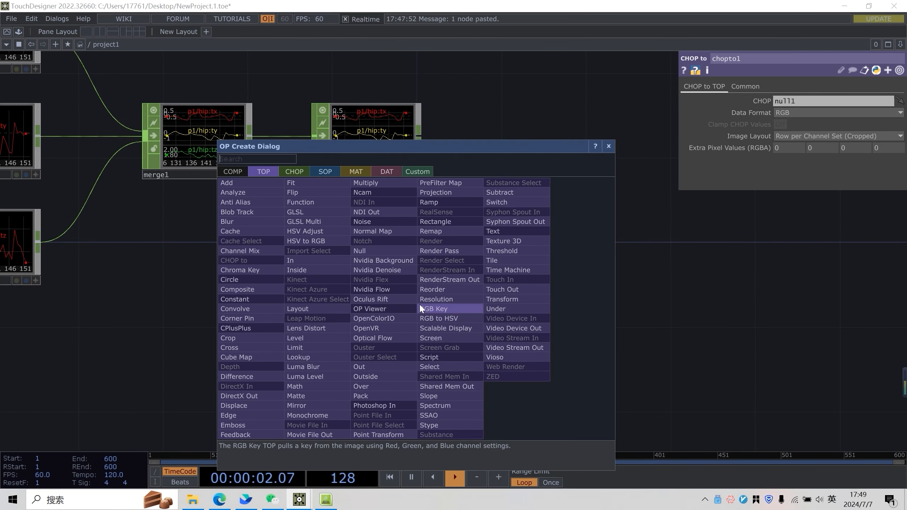
pyautogui.write('fiy')
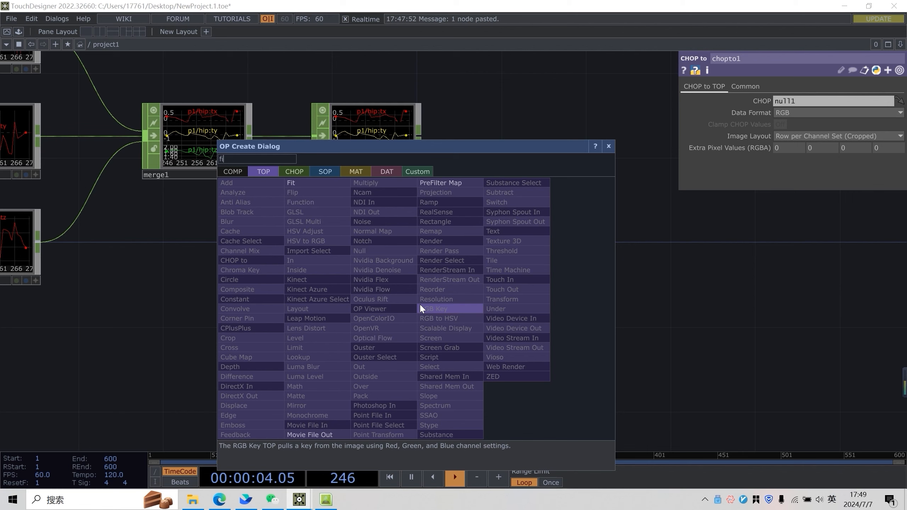
pyautogui.press('BackSpace')
pyautogui.write('t')
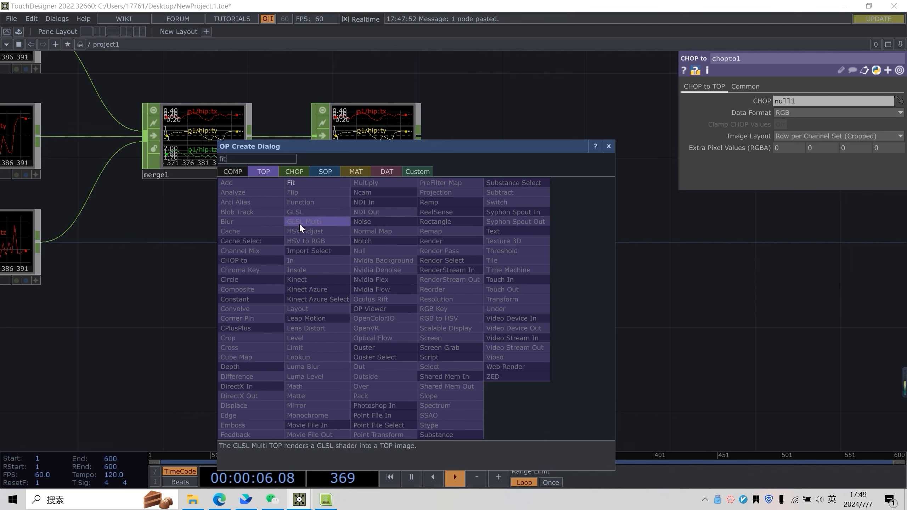
pyautogui.press('Return')
pyautogui.click(514, 301)
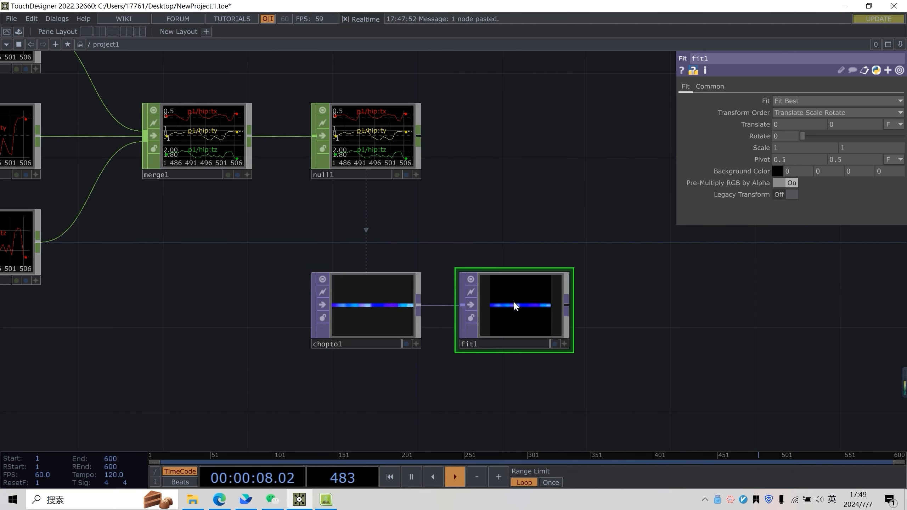
# Set fit1's custom output resolution width to 25
pyautogui.scroll(3, 557, 236)
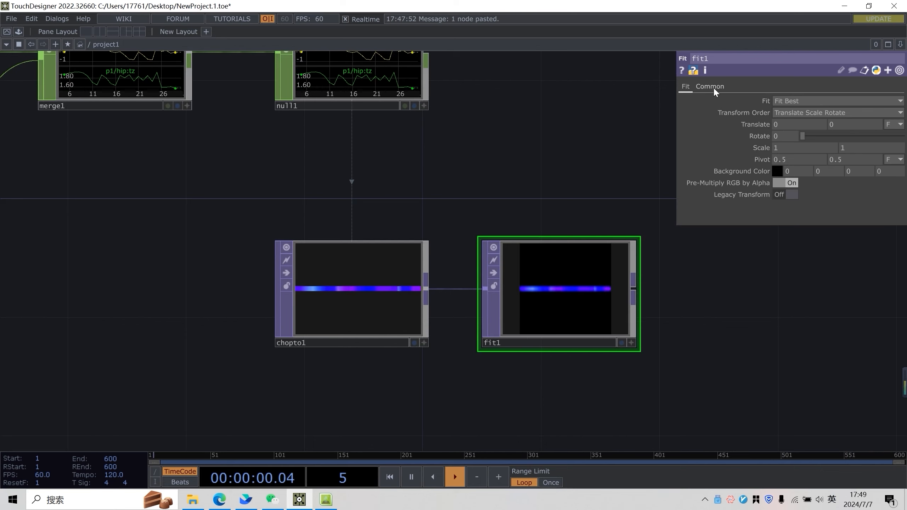
pyautogui.click(711, 86)
pyautogui.click(790, 114)
pyautogui.write('25')
pyautogui.press('Return')
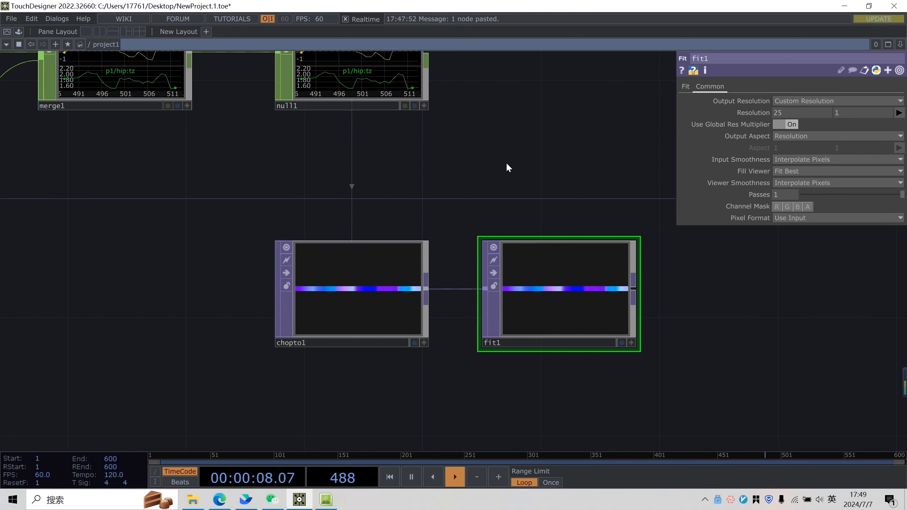
# Inspect fit1's output image and its Fit parameters
pyautogui.scroll(-5, 582, 172)
pyautogui.moveTo(510, 185); pyautogui.dragTo(435, 217)
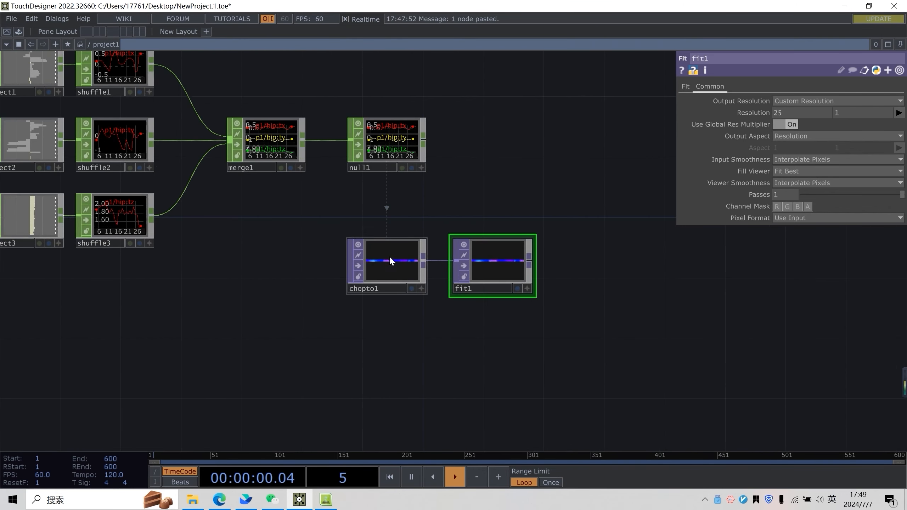
pyautogui.scroll(3, 397, 251)
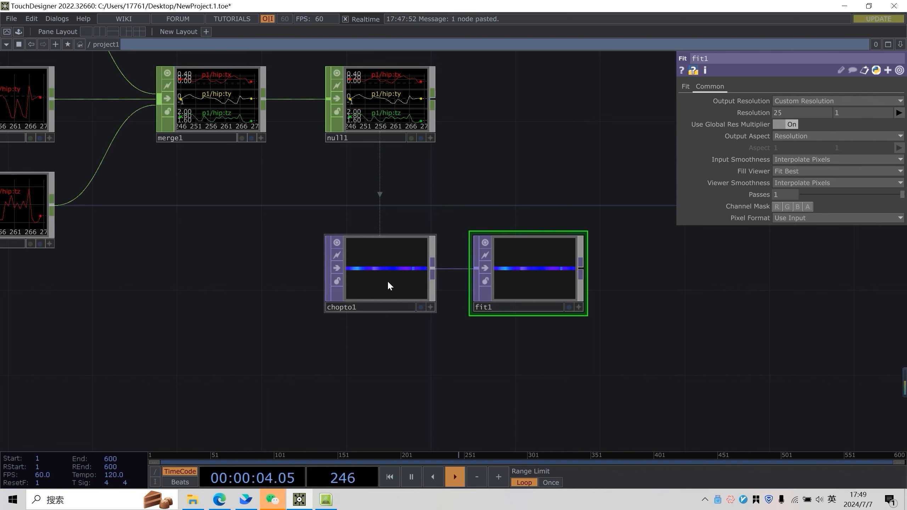
pyautogui.scroll(3, 464, 353)
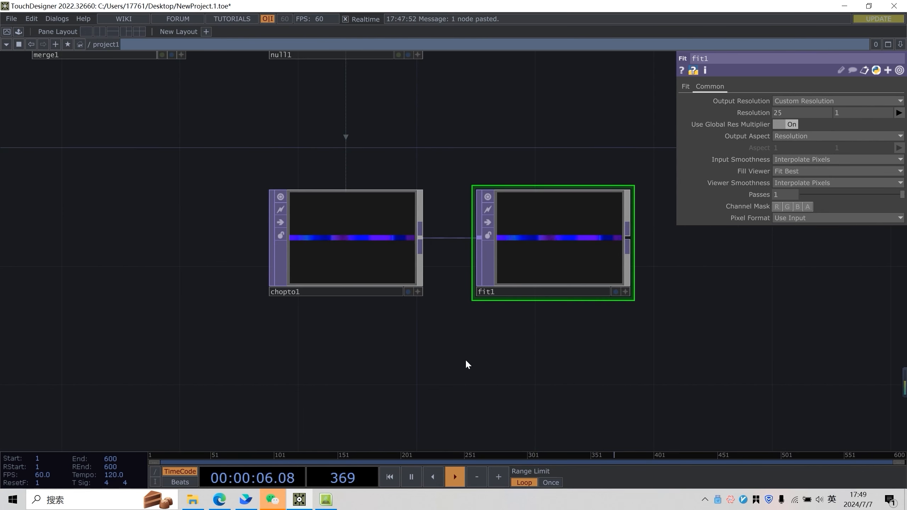
pyautogui.moveTo(465, 359); pyautogui.dragTo(431, 381)
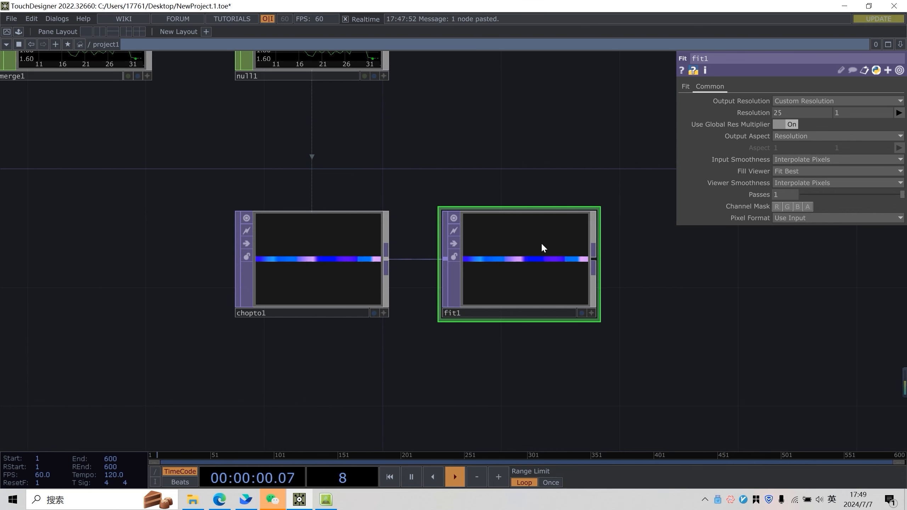
pyautogui.click(687, 87)
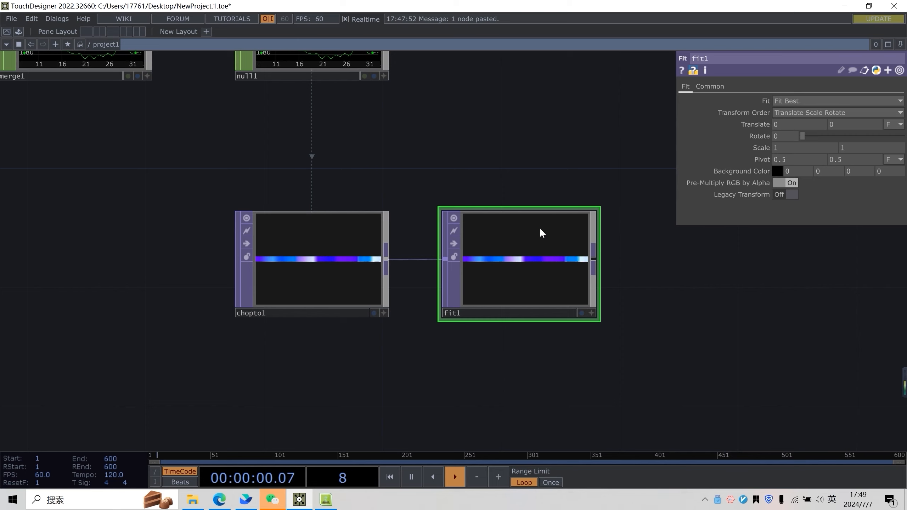
pyautogui.moveTo(496, 185); pyautogui.dragTo(347, 207)
pyautogui.scroll(-3, 360, 220)
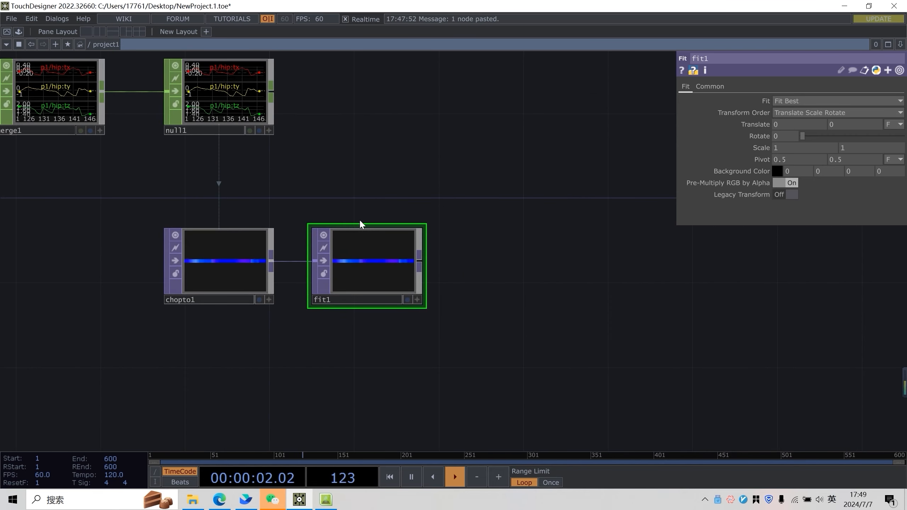
# Append a Null TOP after fit1
pyautogui.rightClick(420, 262)
pyautogui.write('nu')
pyautogui.click(395, 210)
pyautogui.rightClick(427, 261)
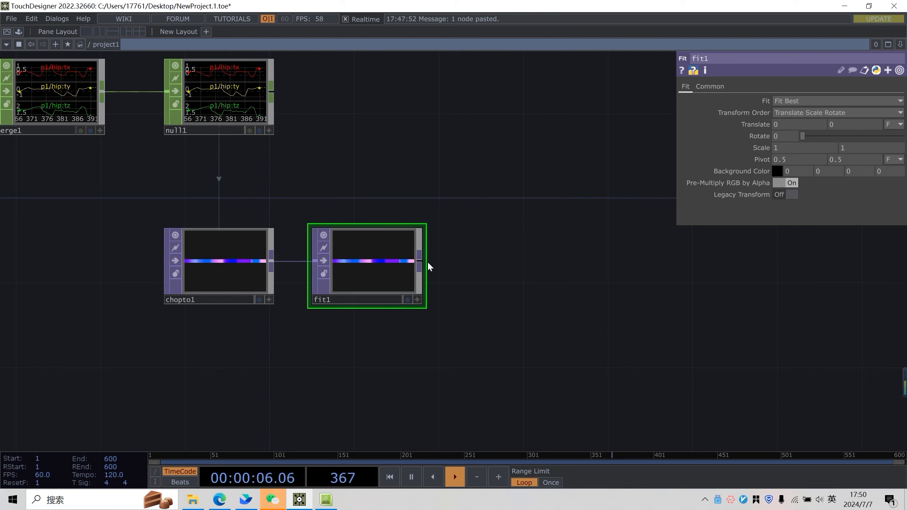
pyautogui.rightClick(425, 261)
pyautogui.write('nu')
pyautogui.click(693, 274)
pyautogui.moveTo(822, 273); pyautogui.dragTo(437, 255)
pyautogui.scroll(-6, 408, 281)
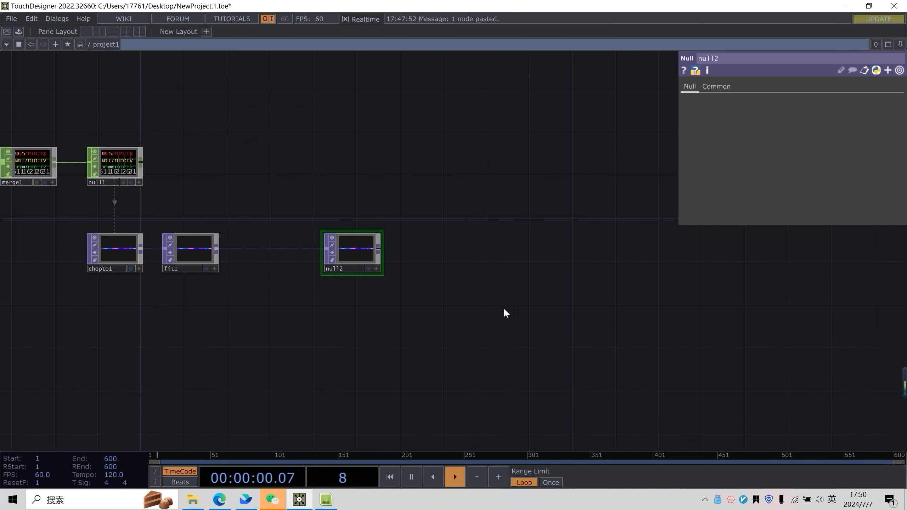
# Add a Sphere SOP below null2
pyautogui.scroll(5, 438, 302)
pyautogui.press('Tab')
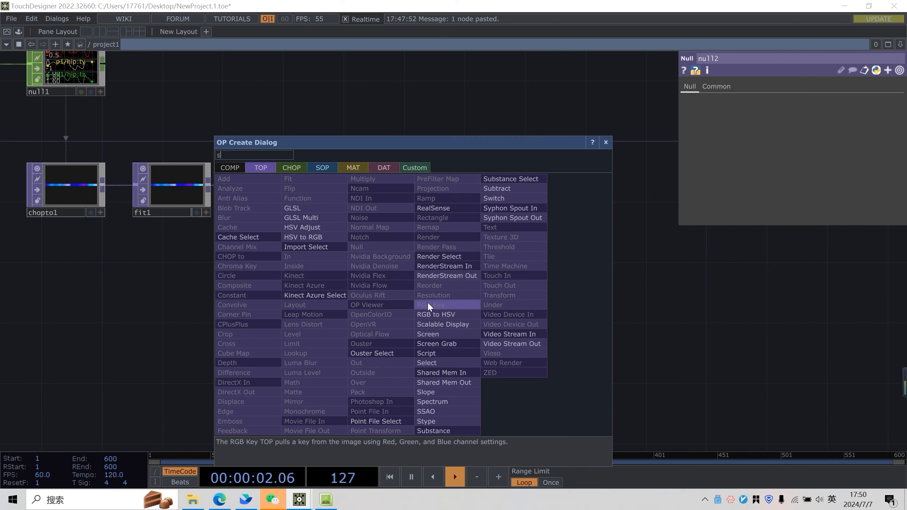
pyautogui.write('sp')
pyautogui.click(323, 167)
pyautogui.click(442, 248)
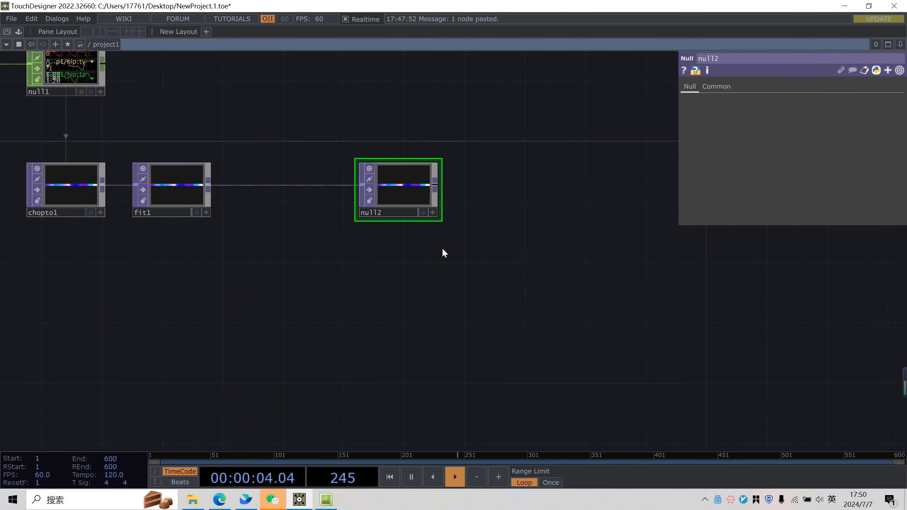
pyautogui.click(397, 338)
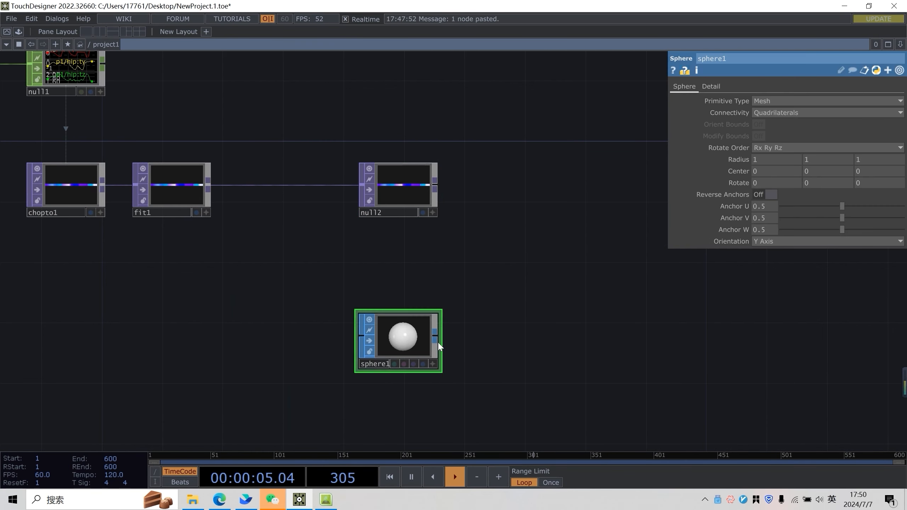
# Set sphere1's rows and columns to 10 each
pyautogui.click(711, 86)
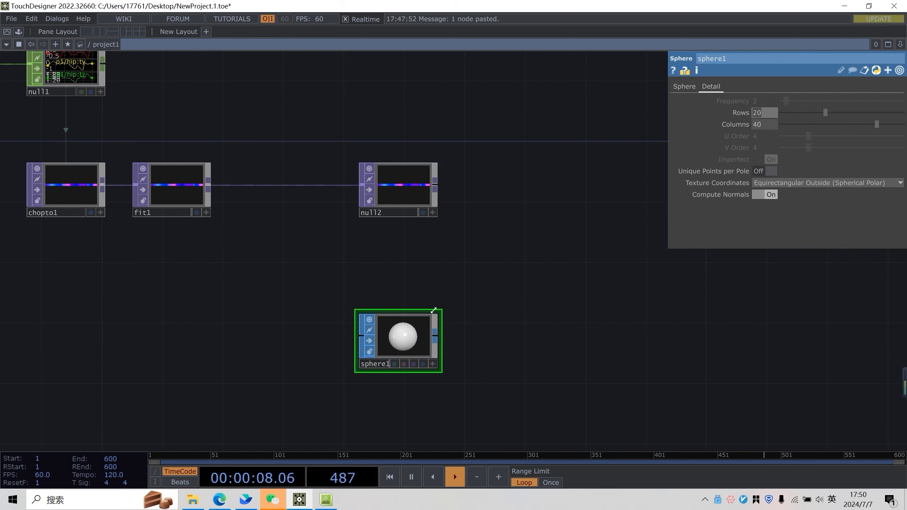
pyautogui.scroll(5, 428, 336)
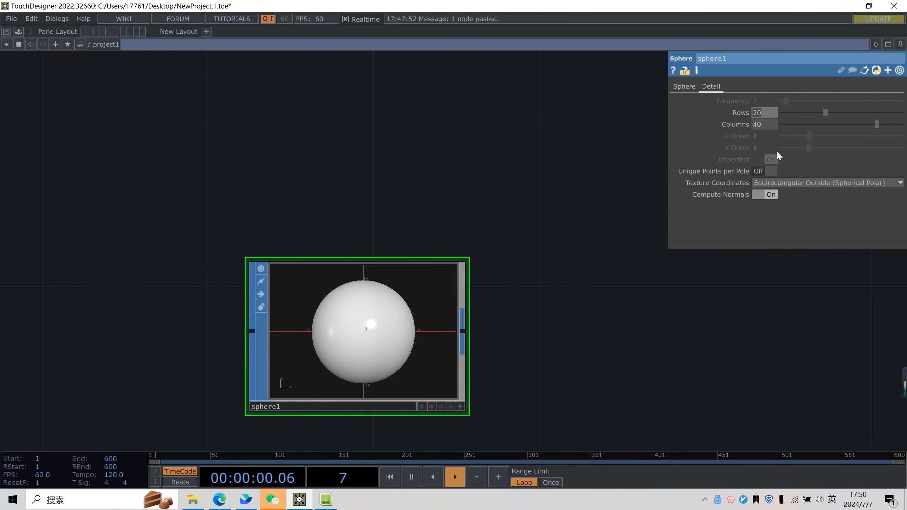
pyautogui.click(765, 123)
pyautogui.write('4')
pyautogui.click(611, 285)
pyautogui.write('1')
pyautogui.click(740, 126)
pyautogui.moveTo(759, 137); pyautogui.dragTo(696, 133)
pyautogui.write('10')
pyautogui.moveTo(569, 248); pyautogui.dragTo(536, 237)
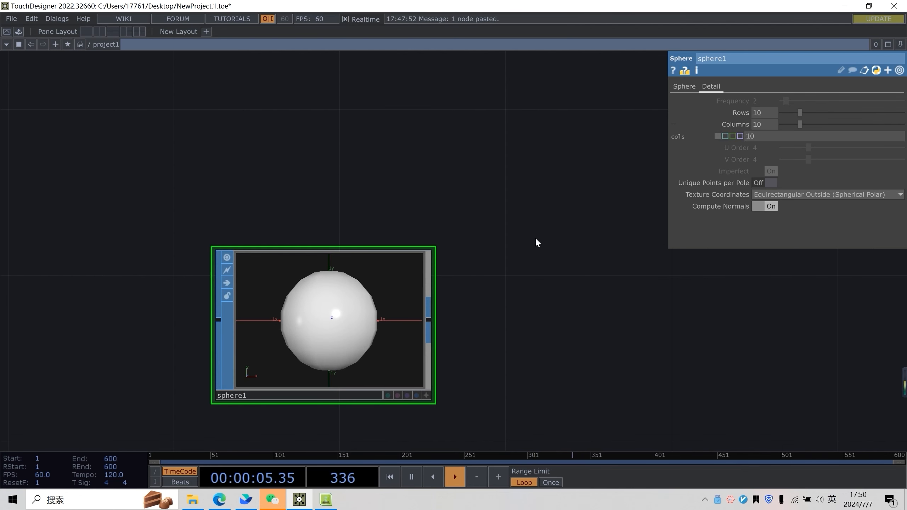
# Append a Transform SOP to sphere1's output
pyautogui.rightClick(432, 317)
pyautogui.write('tr')
pyautogui.click(473, 407)
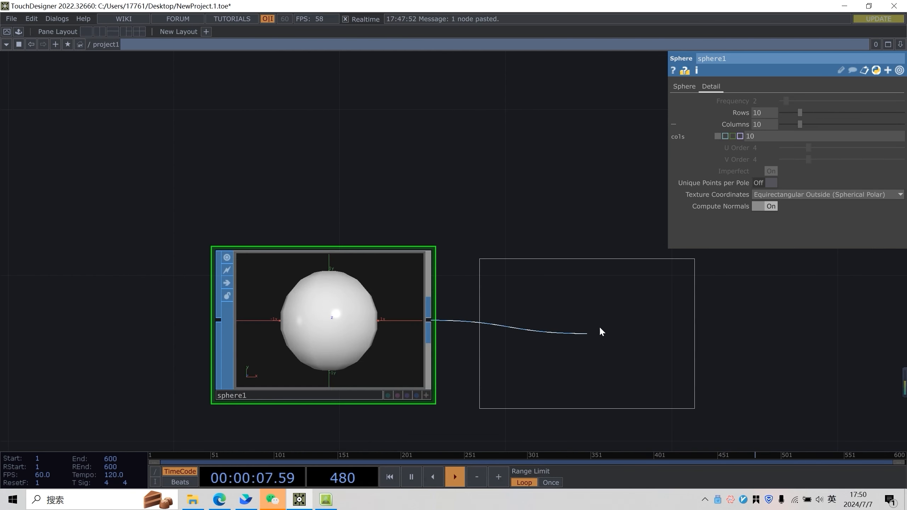
pyautogui.click(624, 321)
# Set transform1's uniform scale to 0.1
pyautogui.scroll(-3, 571, 183)
pyautogui.moveTo(570, 182); pyautogui.dragTo(469, 197)
pyautogui.scroll(2, 521, 189)
pyautogui.moveTo(781, 182); pyautogui.dragTo(775, 168, button='middle')
pyautogui.scroll(-3, 558, 173)
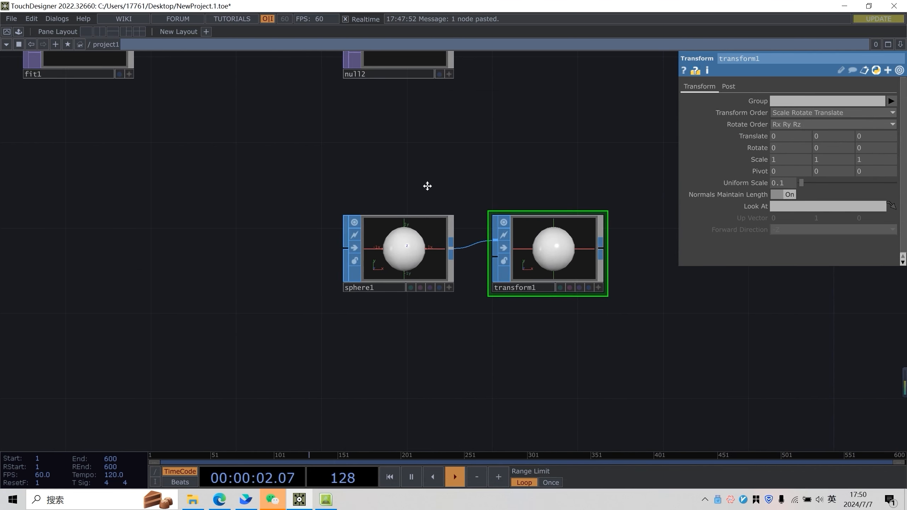
pyautogui.moveTo(427, 187); pyautogui.dragTo(250, 217)
# Append a Geometry COMP to transform1's output
pyautogui.rightClick(425, 278)
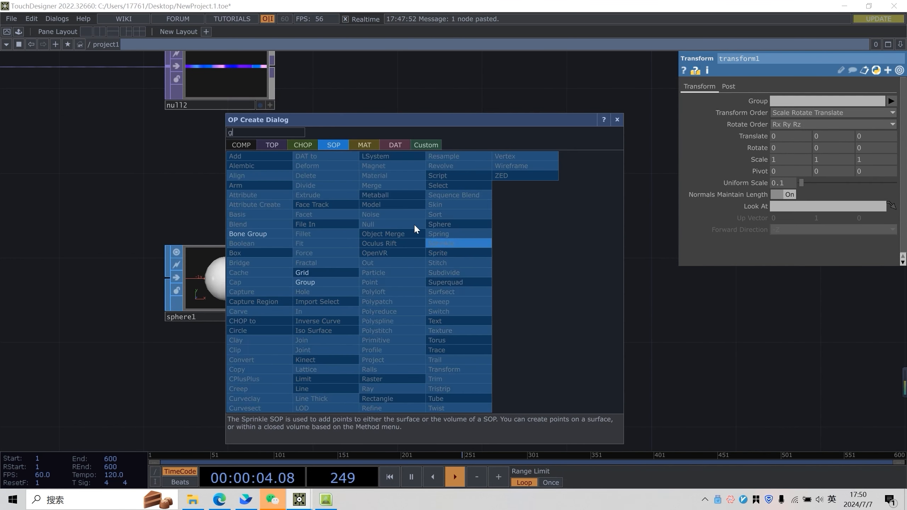
pyautogui.click(241, 145)
pyautogui.click(261, 230)
pyautogui.click(508, 266)
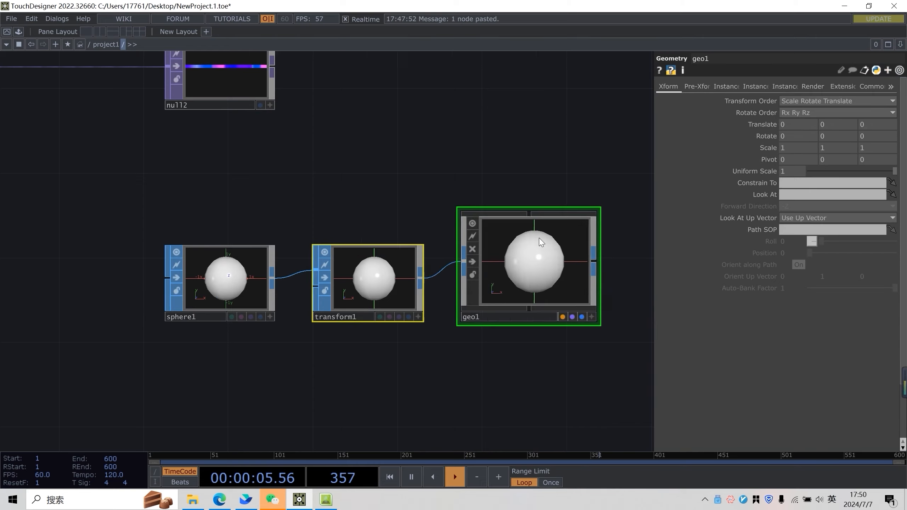
# Add a Camera COMP to the network above geo1
pyautogui.scroll(-2, 466, 166)
pyautogui.press('Tab')
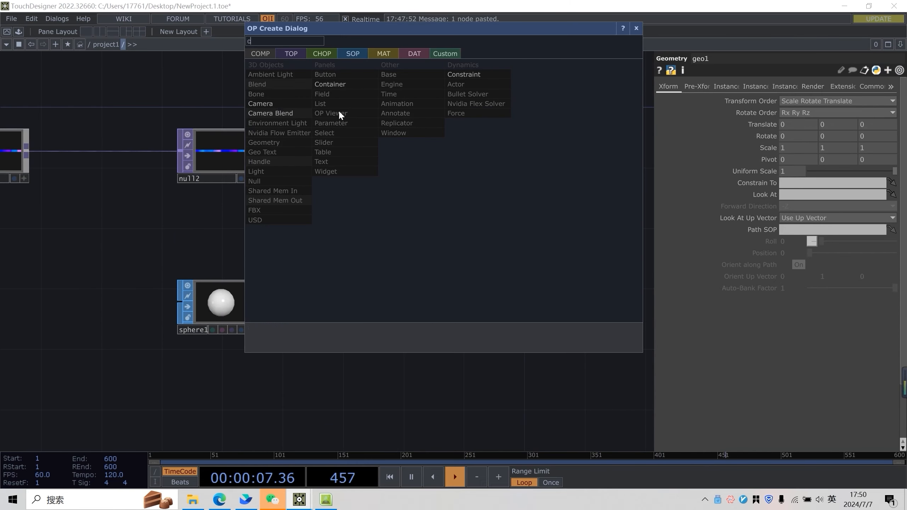
pyautogui.click(276, 104)
pyautogui.click(439, 183)
# Add a Light COMP next to the camera
pyautogui.press('Tab')
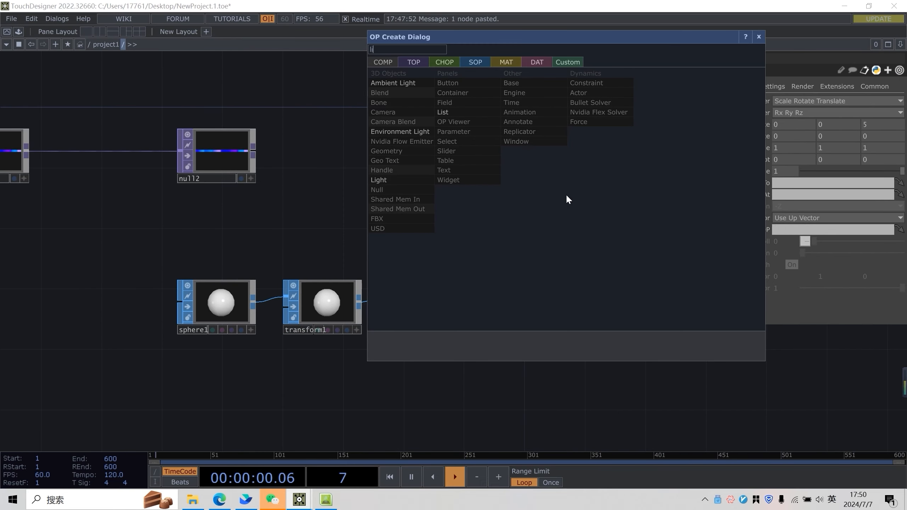
pyautogui.click(389, 179)
pyautogui.click(560, 186)
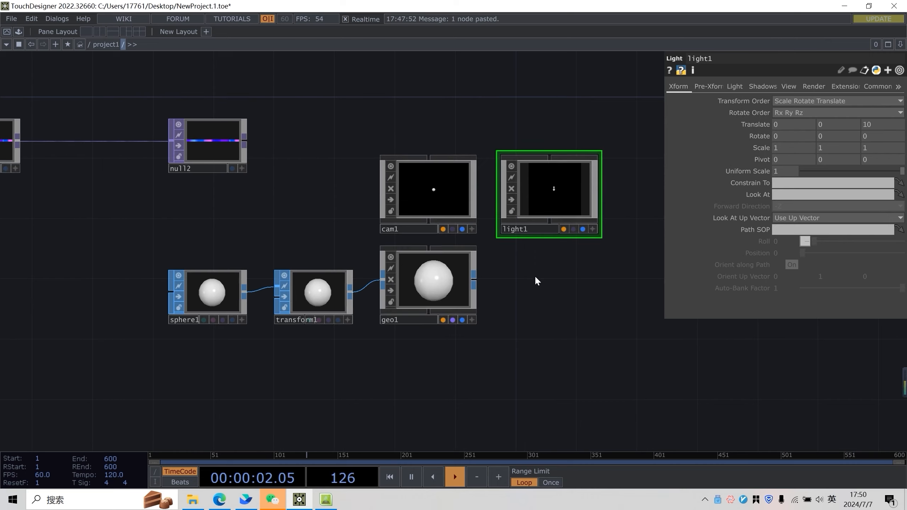
# Add a Render TOP after geo1 and position it beside the geometry
pyautogui.press('Tab')
pyautogui.write('re')
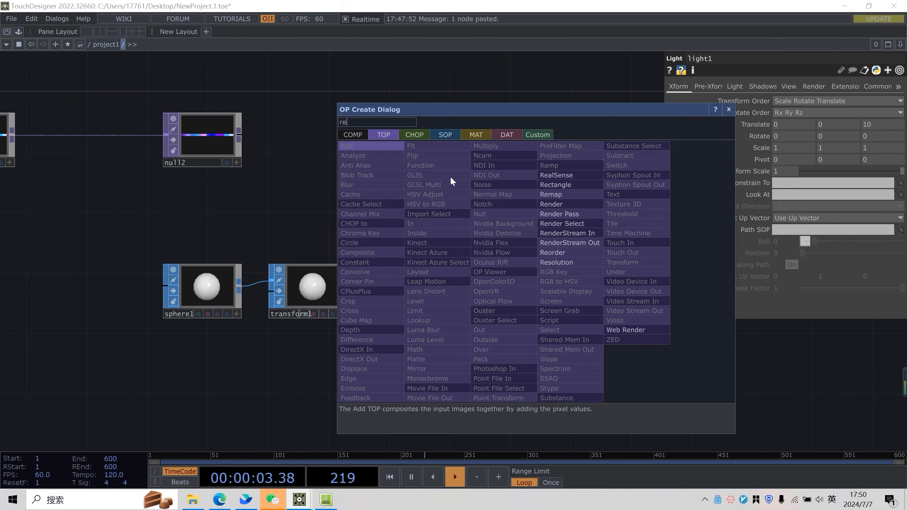
pyautogui.click(557, 205)
pyautogui.click(534, 282)
pyautogui.moveTo(533, 280); pyautogui.dragTo(536, 297)
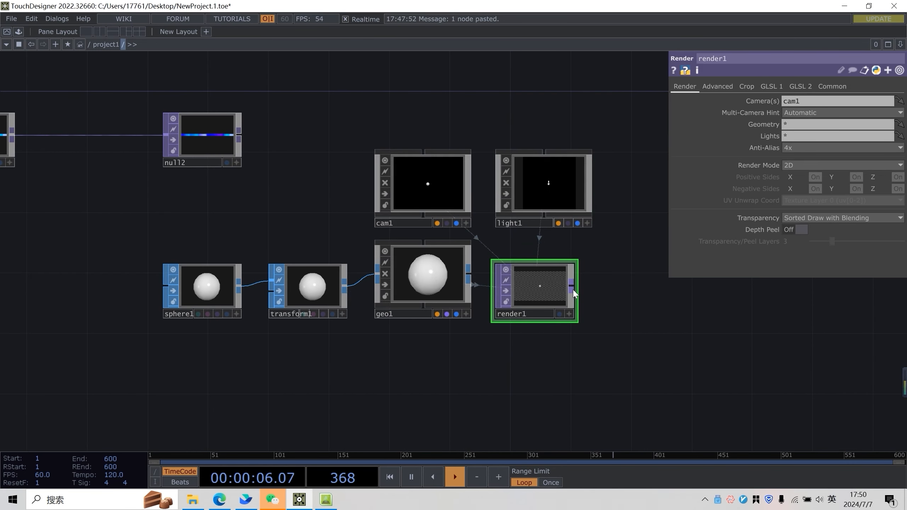
# Append a Null TOP to render1's output
pyautogui.rightClick(573, 294)
pyautogui.click(615, 274)
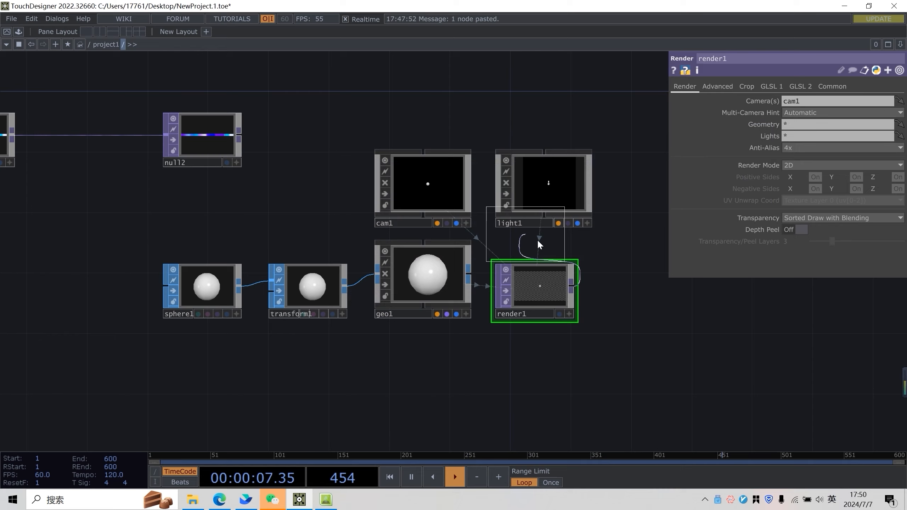
pyautogui.click(692, 286)
pyautogui.click(710, 313)
pyautogui.moveTo(644, 213); pyautogui.dragTo(536, 290)
pyautogui.scroll(-5, 541, 291)
pyautogui.moveTo(562, 215); pyautogui.dragTo(556, 331)
pyautogui.moveTo(372, 350); pyautogui.dragTo(441, 299)
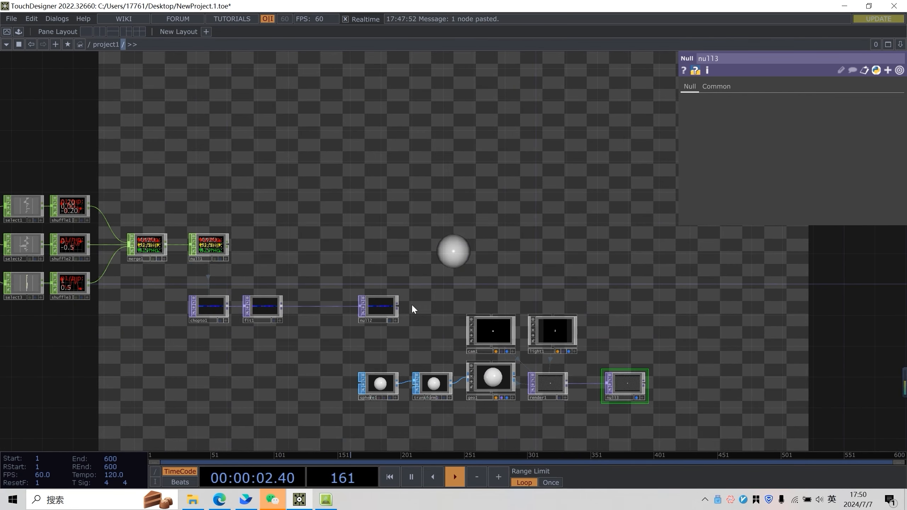
# Turn on instancing in geo1's Instance parameters
pyautogui.click(500, 379)
pyautogui.click(727, 87)
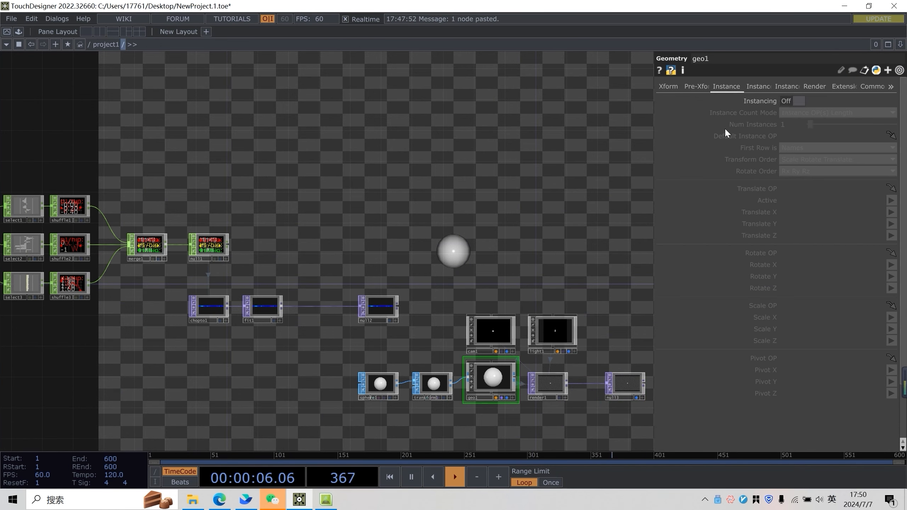
pyautogui.click(786, 101)
pyautogui.scroll(5, 465, 253)
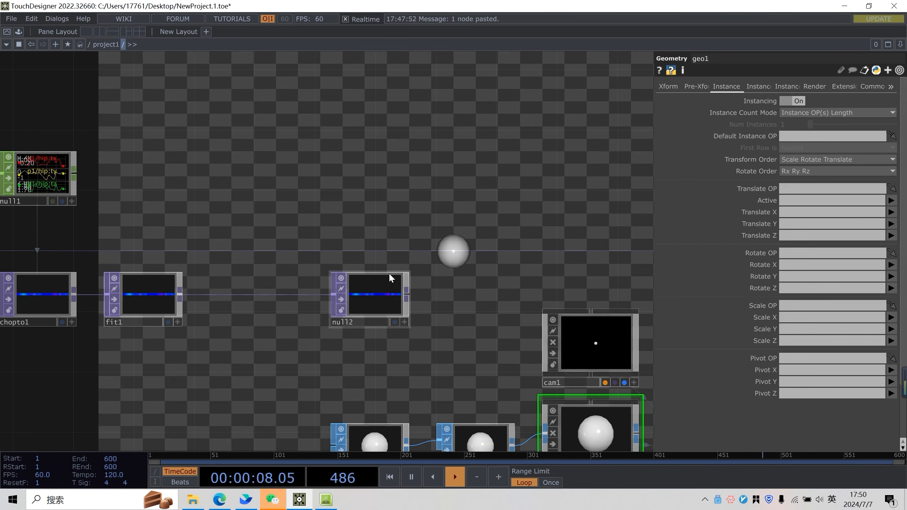
# Rename the null2 operator as pos
pyautogui.click(349, 318)
pyautogui.write('pos')
pyautogui.press('Return')
pyautogui.moveTo(438, 280); pyautogui.dragTo(428, 216)
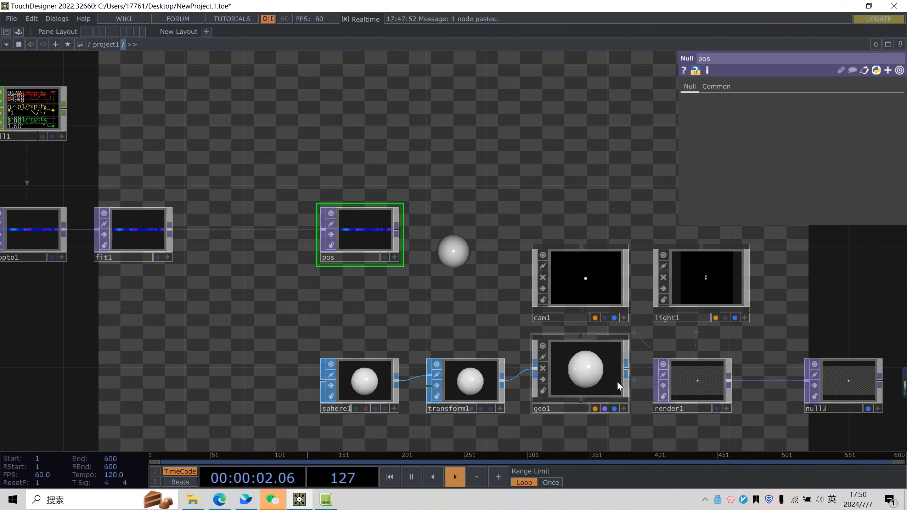
# Set geo1's Translate OP to pos, with Translate X, Y and Z channels r, g and b
pyautogui.click(617, 381)
pyautogui.moveTo(364, 232); pyautogui.dragTo(793, 188)
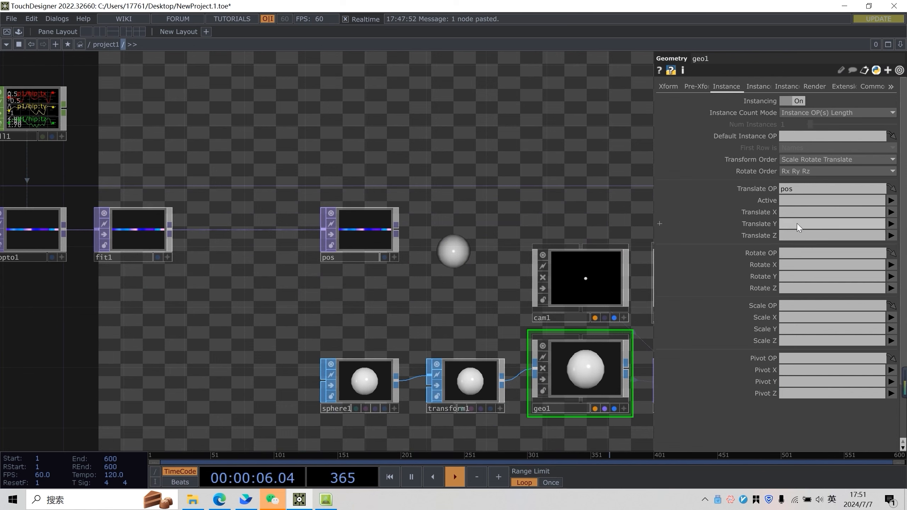
pyautogui.write('r')
pyautogui.click(787, 224)
pyautogui.write('g')
pyautogui.click(790, 238)
pyautogui.write('b')
pyautogui.press('Return')
# Move the upstream Kinect and CHOP-to-TOP nodes leftward to make room before pos
pyautogui.scroll(-1, 603, 164)
pyautogui.moveTo(602, 164); pyautogui.dragTo(292, 303)
pyautogui.scroll(-3, 292, 302)
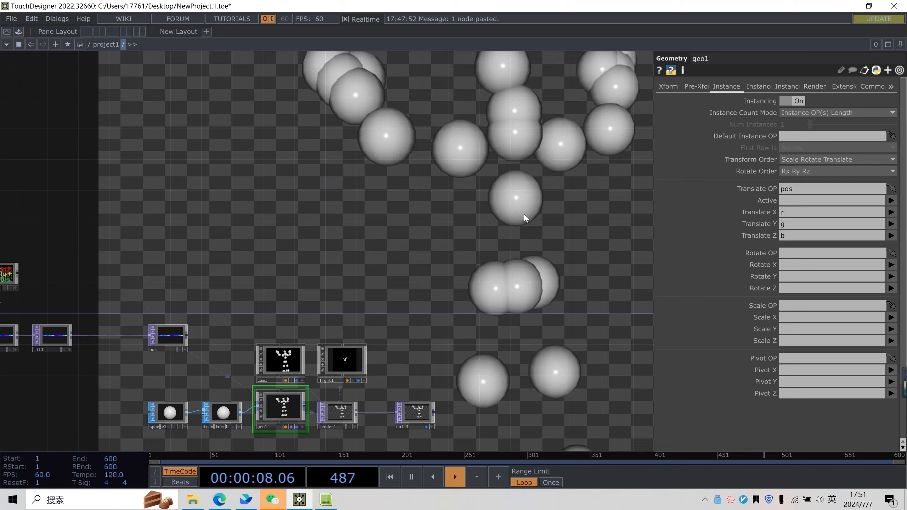
pyautogui.moveTo(405, 327); pyautogui.dragTo(506, 244)
pyautogui.scroll(3, 506, 244)
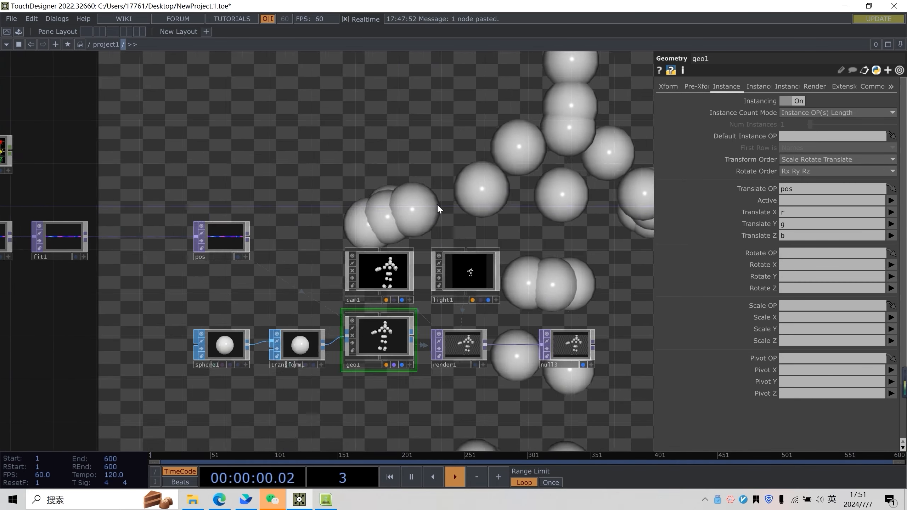
pyautogui.moveTo(392, 213); pyautogui.dragTo(507, 216)
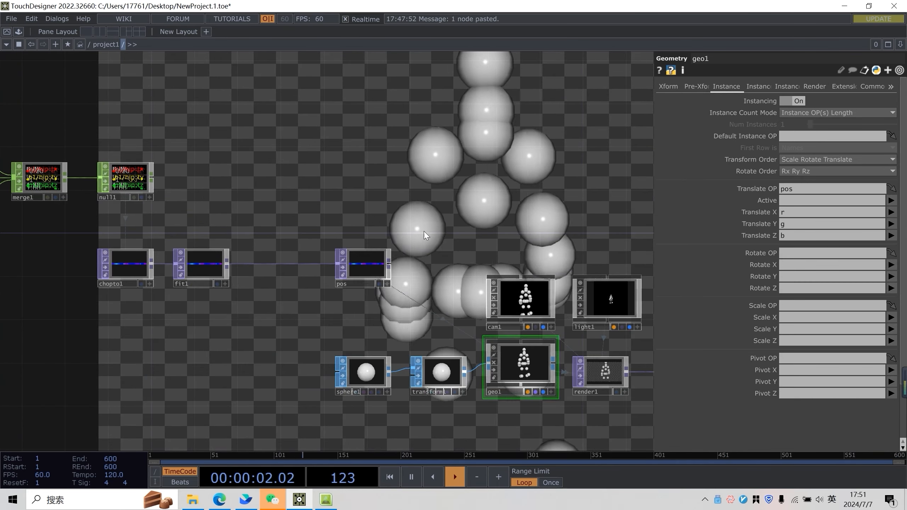
pyautogui.moveTo(446, 223); pyautogui.dragTo(651, 240)
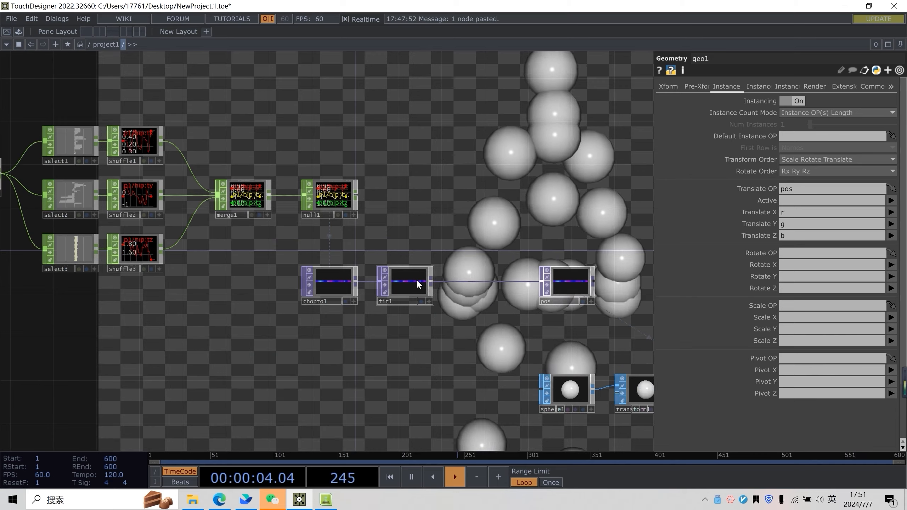
pyautogui.moveTo(482, 247); pyautogui.dragTo(455, 249)
pyautogui.scroll(-3, 455, 248)
pyautogui.moveTo(446, 169); pyautogui.dragTo(15, 290)
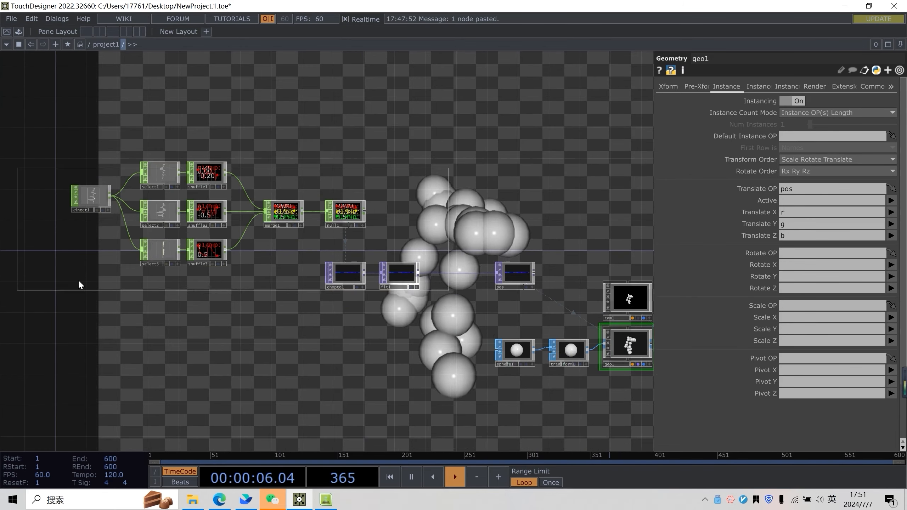
pyautogui.moveTo(411, 278); pyautogui.dragTo(139, 282)
pyautogui.moveTo(204, 283); pyautogui.dragTo(342, 254)
pyautogui.scroll(3, 286, 252)
# Insert a Point Transform TOP on the link between fit1 and pos
pyautogui.rightClick(354, 230)
pyautogui.click(397, 231)
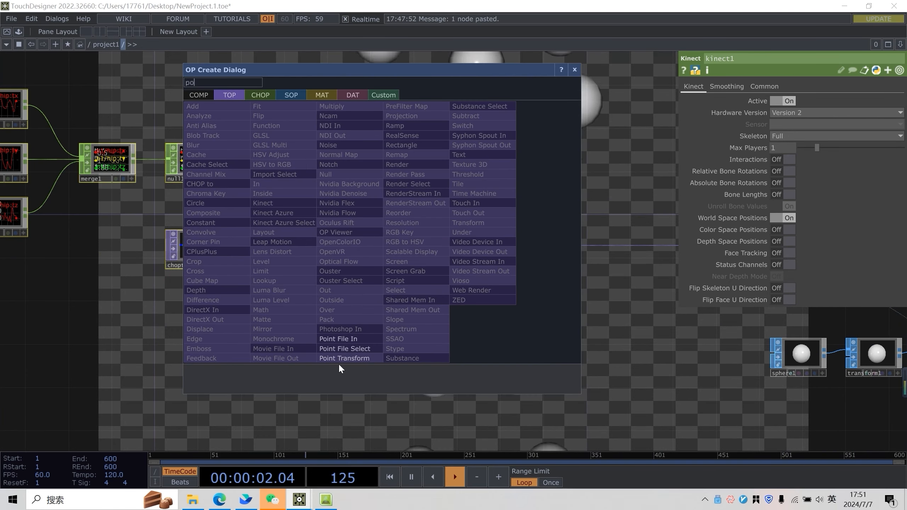
pyautogui.click(344, 358)
pyautogui.click(359, 247)
pyautogui.moveTo(407, 234); pyautogui.dragTo(369, 307)
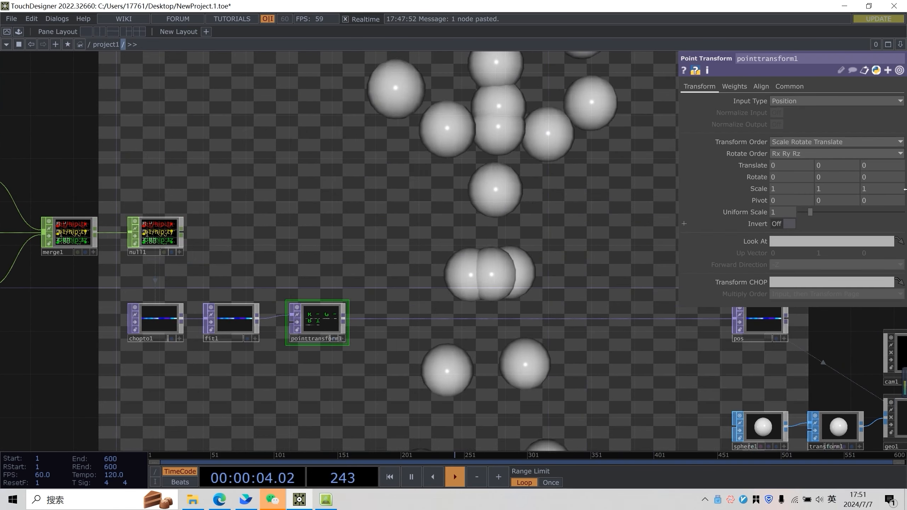
# Adjust pointtransform1's scale and set transform1's uniform scale to 0.05
pyautogui.moveTo(760, 188)
pyautogui.mouseDown(button='middle')
pyautogui.moveTo(760, 178)
pyautogui.moveTo(745, 178)
pyautogui.mouseUp(button='middle')
pyautogui.moveTo(420, 189); pyautogui.dragTo(344, 157)
pyautogui.click(643, 381)
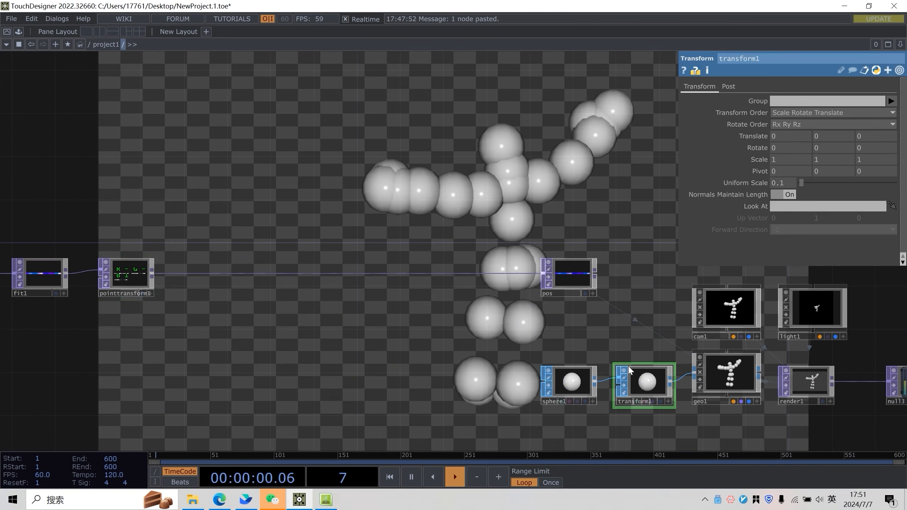
pyautogui.moveTo(761, 185); pyautogui.dragTo(742, 192, button='middle')
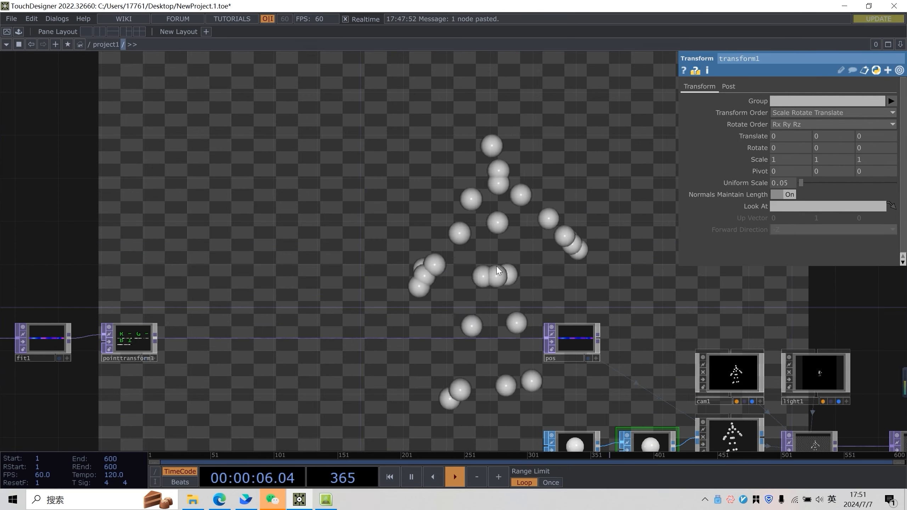
# Examine the instanced sphere skeleton rendered in the network background
pyautogui.moveTo(522, 260); pyautogui.dragTo(557, 226)
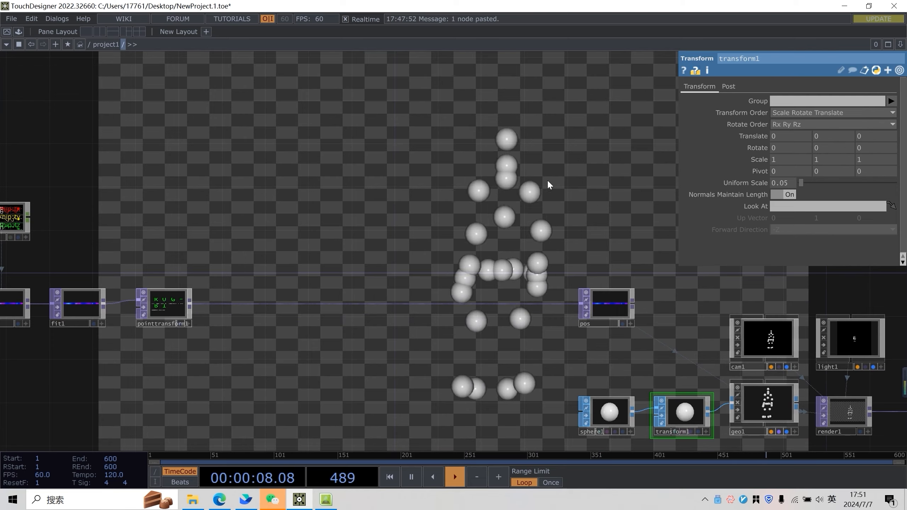
pyautogui.scroll(-5, 546, 182)
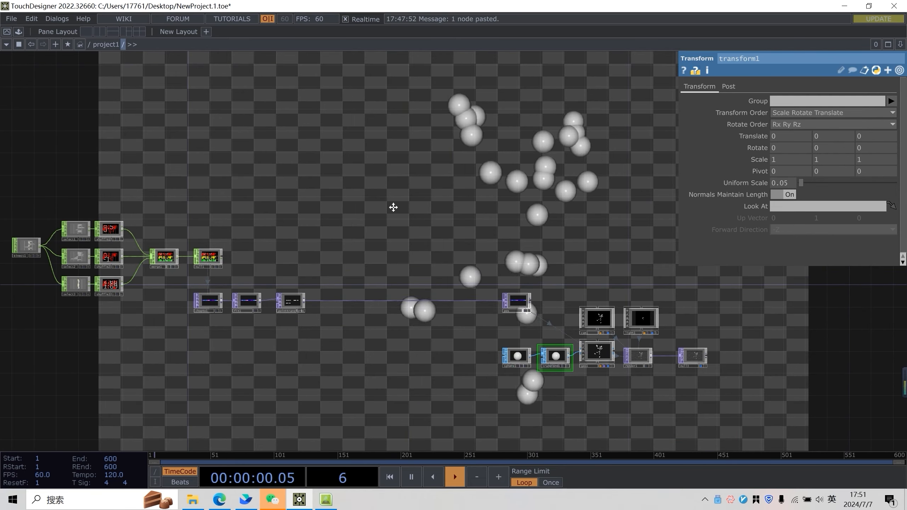
pyautogui.moveTo(393, 207); pyautogui.dragTo(384, 268)
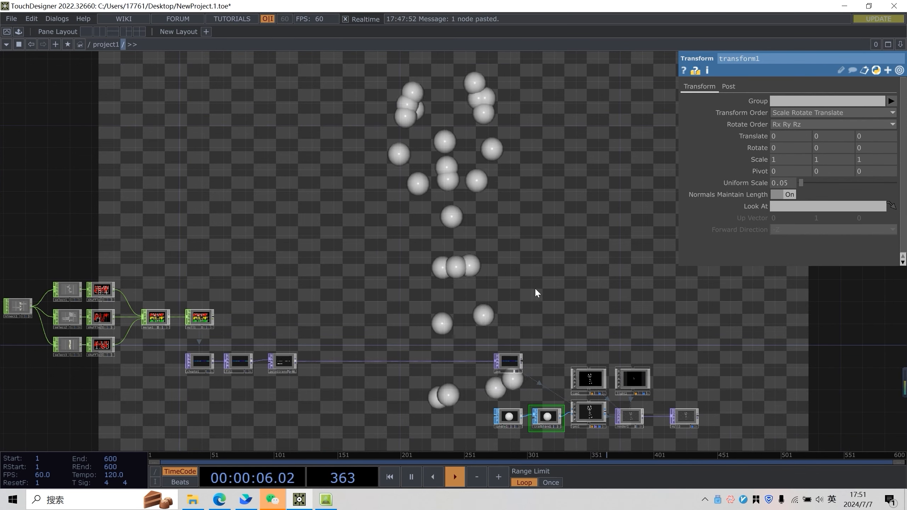
pyautogui.scroll(3, 448, 245)
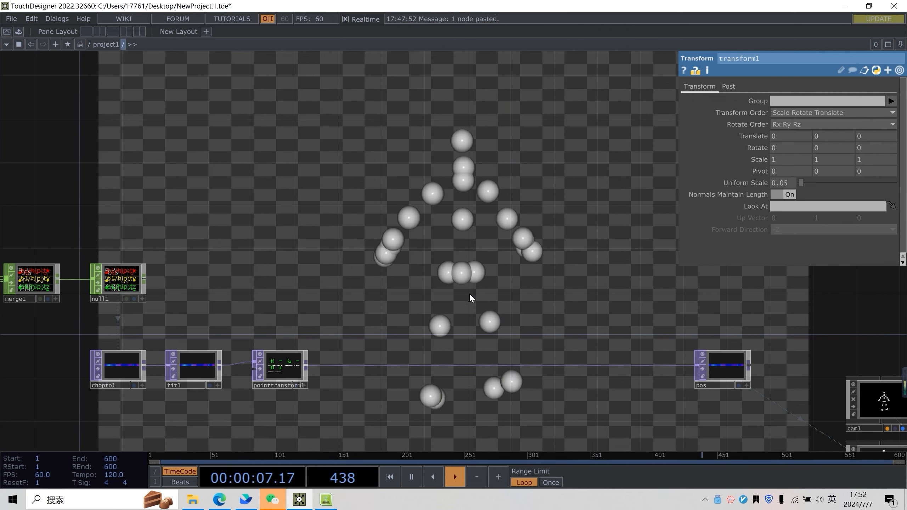
pyautogui.moveTo(646, 278); pyautogui.dragTo(588, 254)
pyautogui.moveTo(484, 247); pyautogui.dragTo(509, 244)
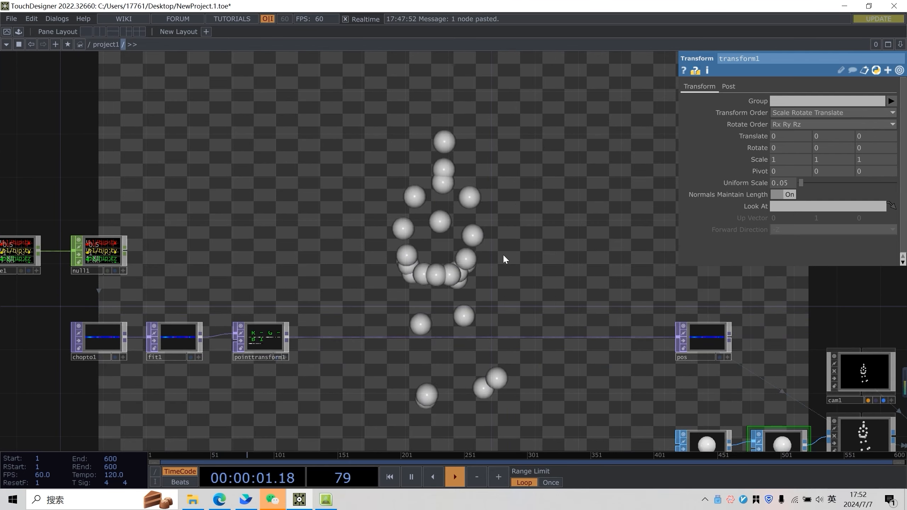